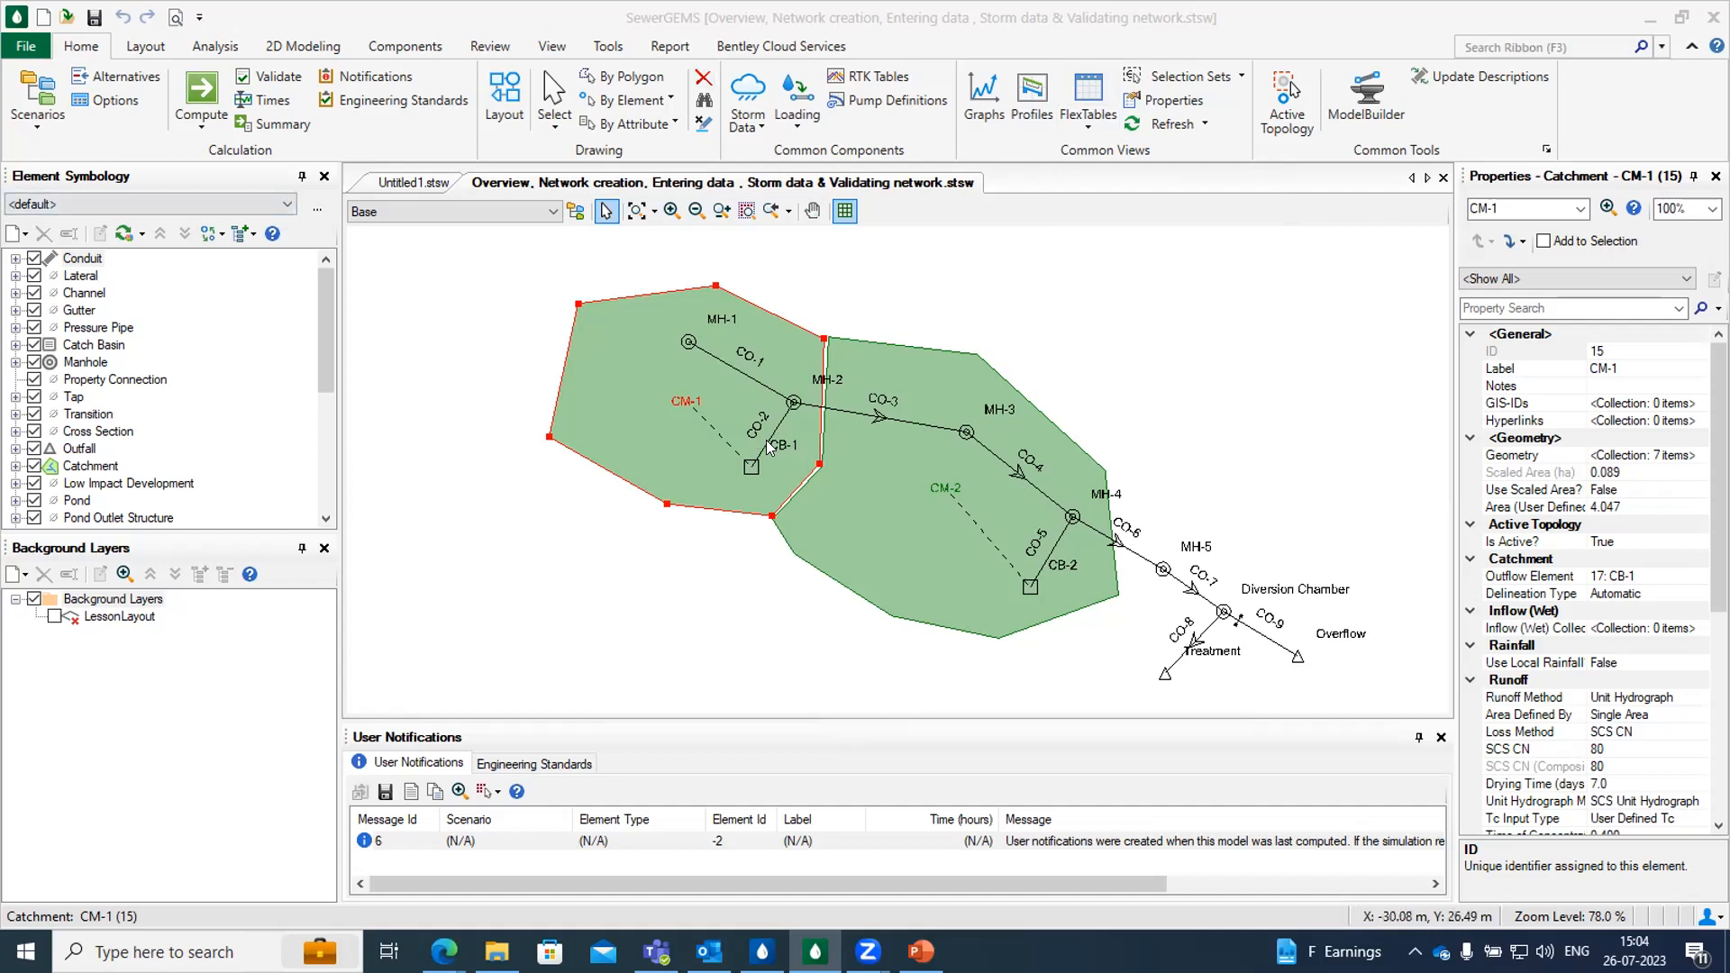
Step: Select catch basin CB-1 and review its physical properties, including the available structure type options
scroll(773, 456, up, 3)
scroll(773, 458, down, 2)
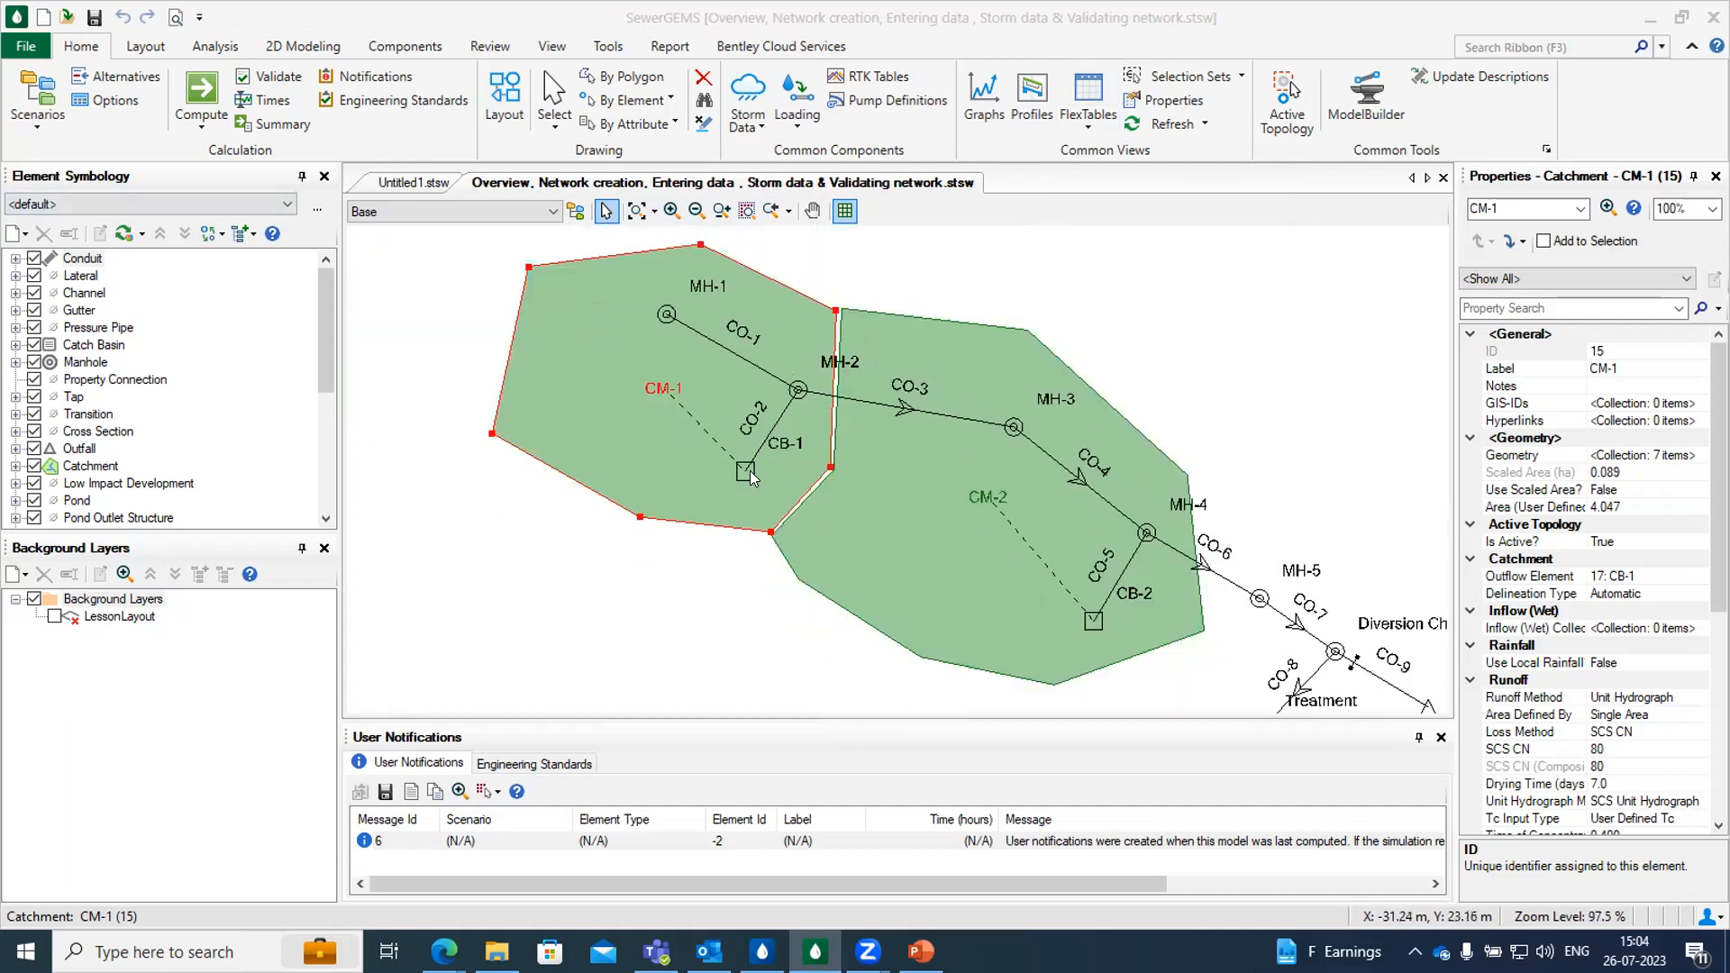
click(746, 475)
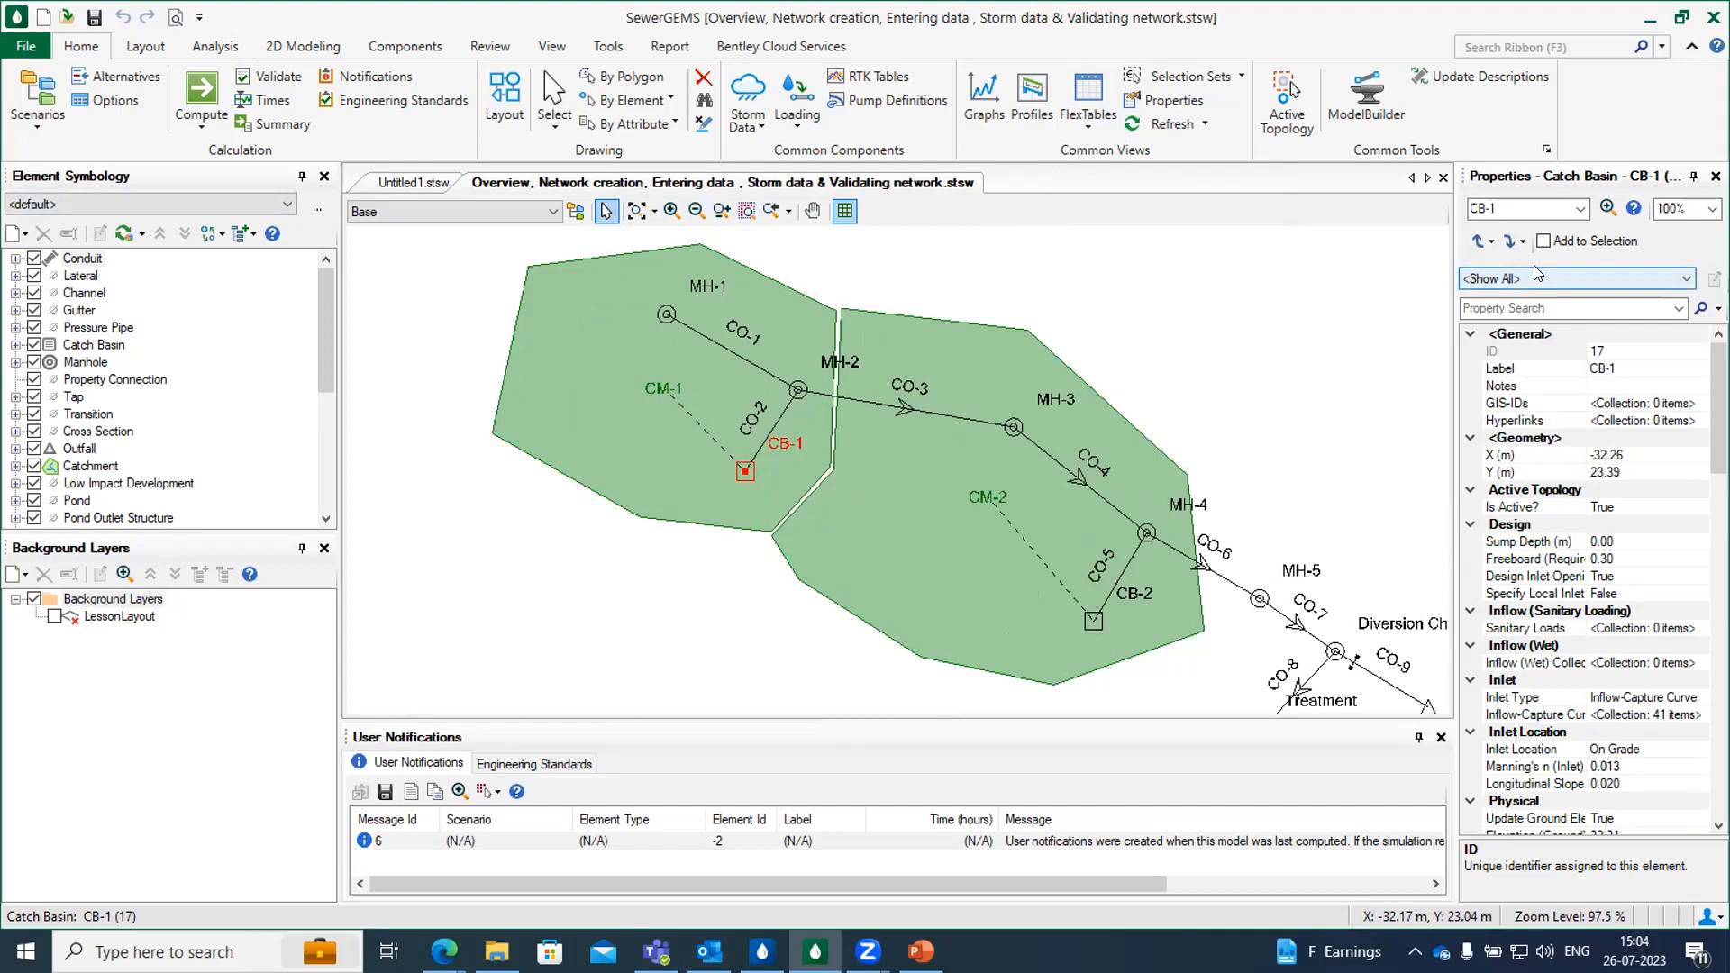
scroll(1554, 732, down, 4)
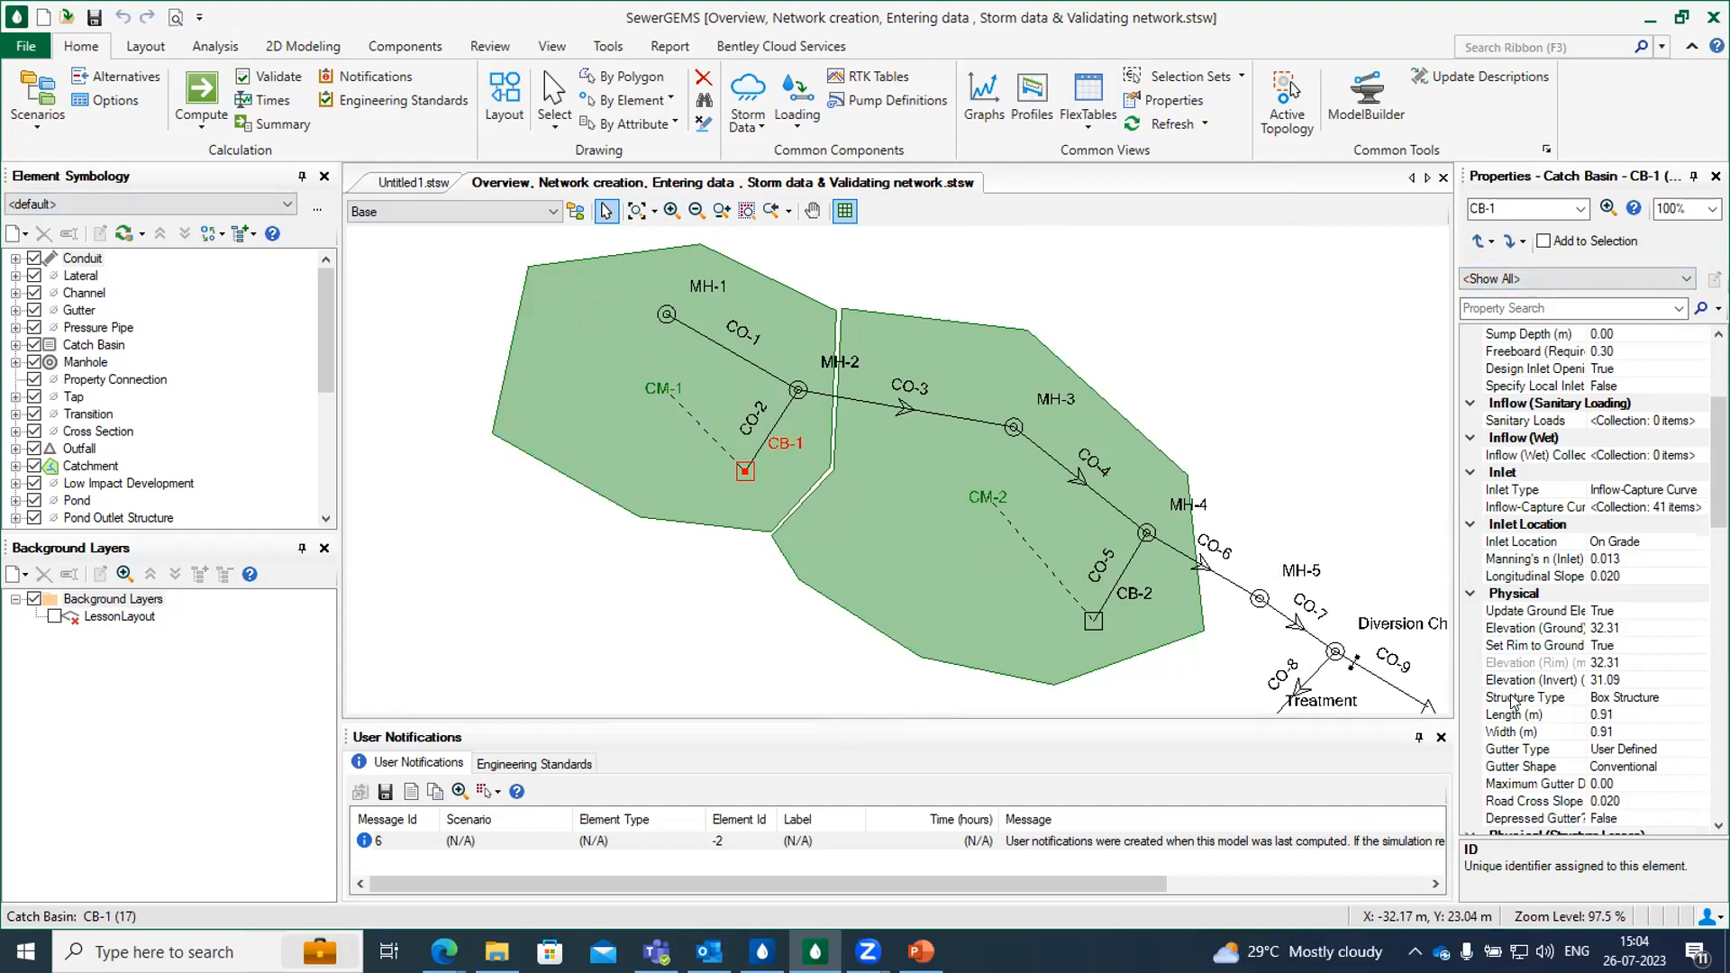
click(1667, 701)
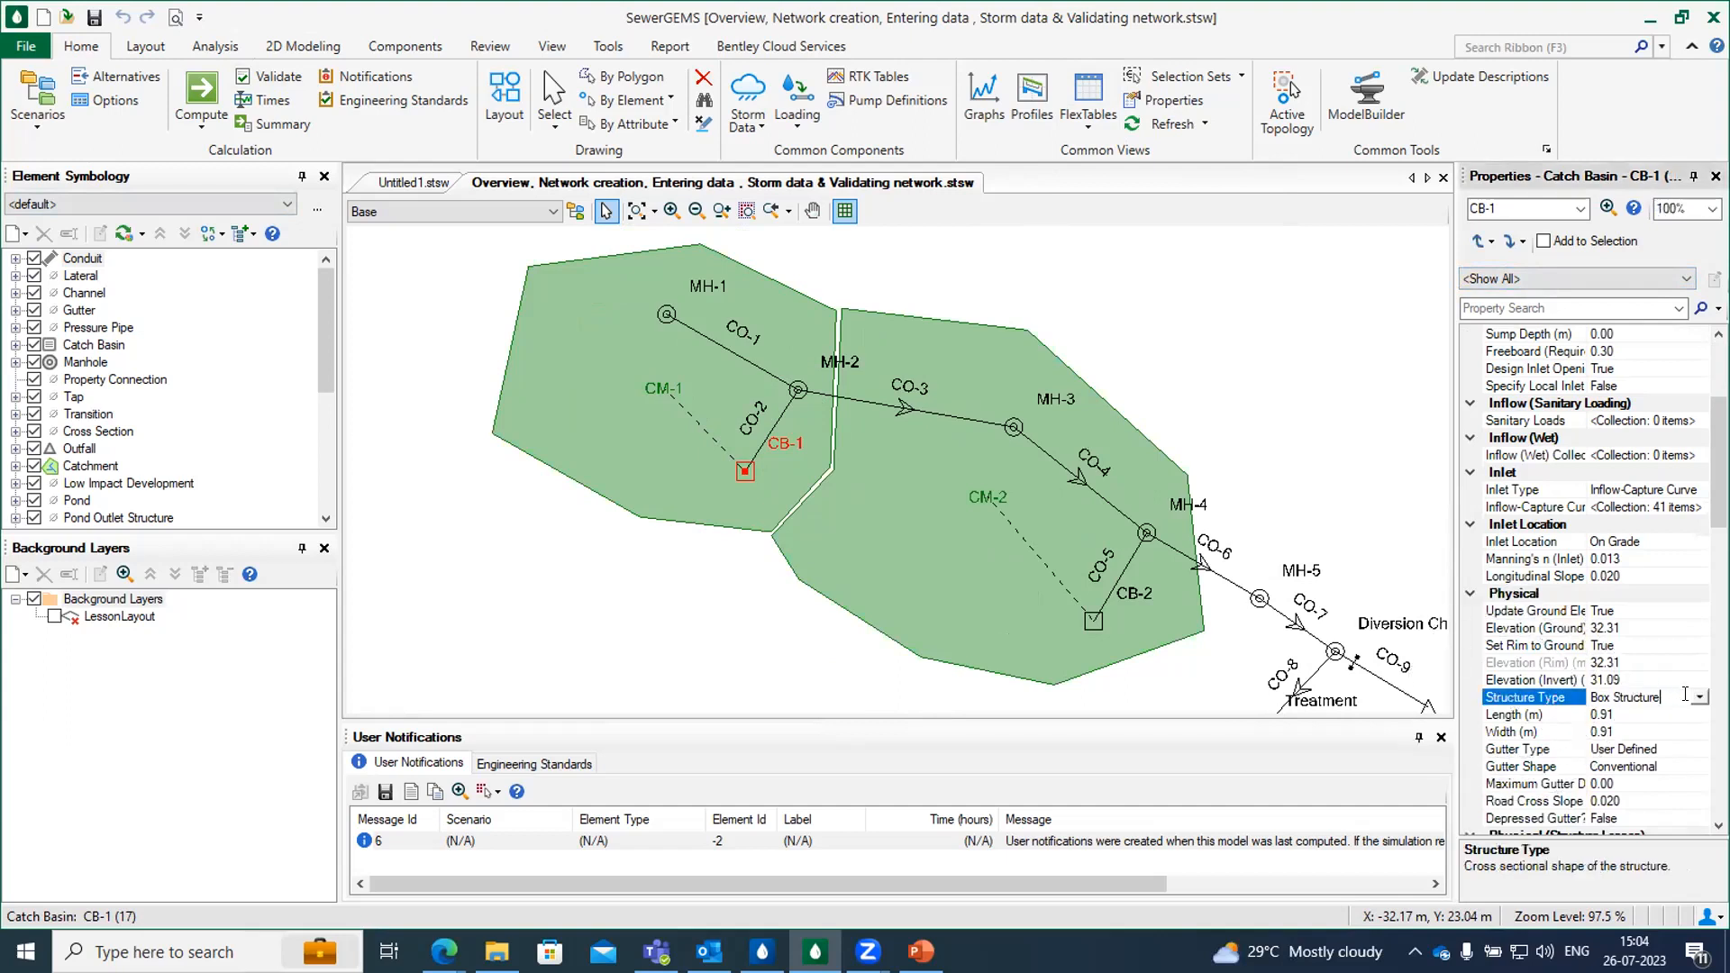
click(1700, 697)
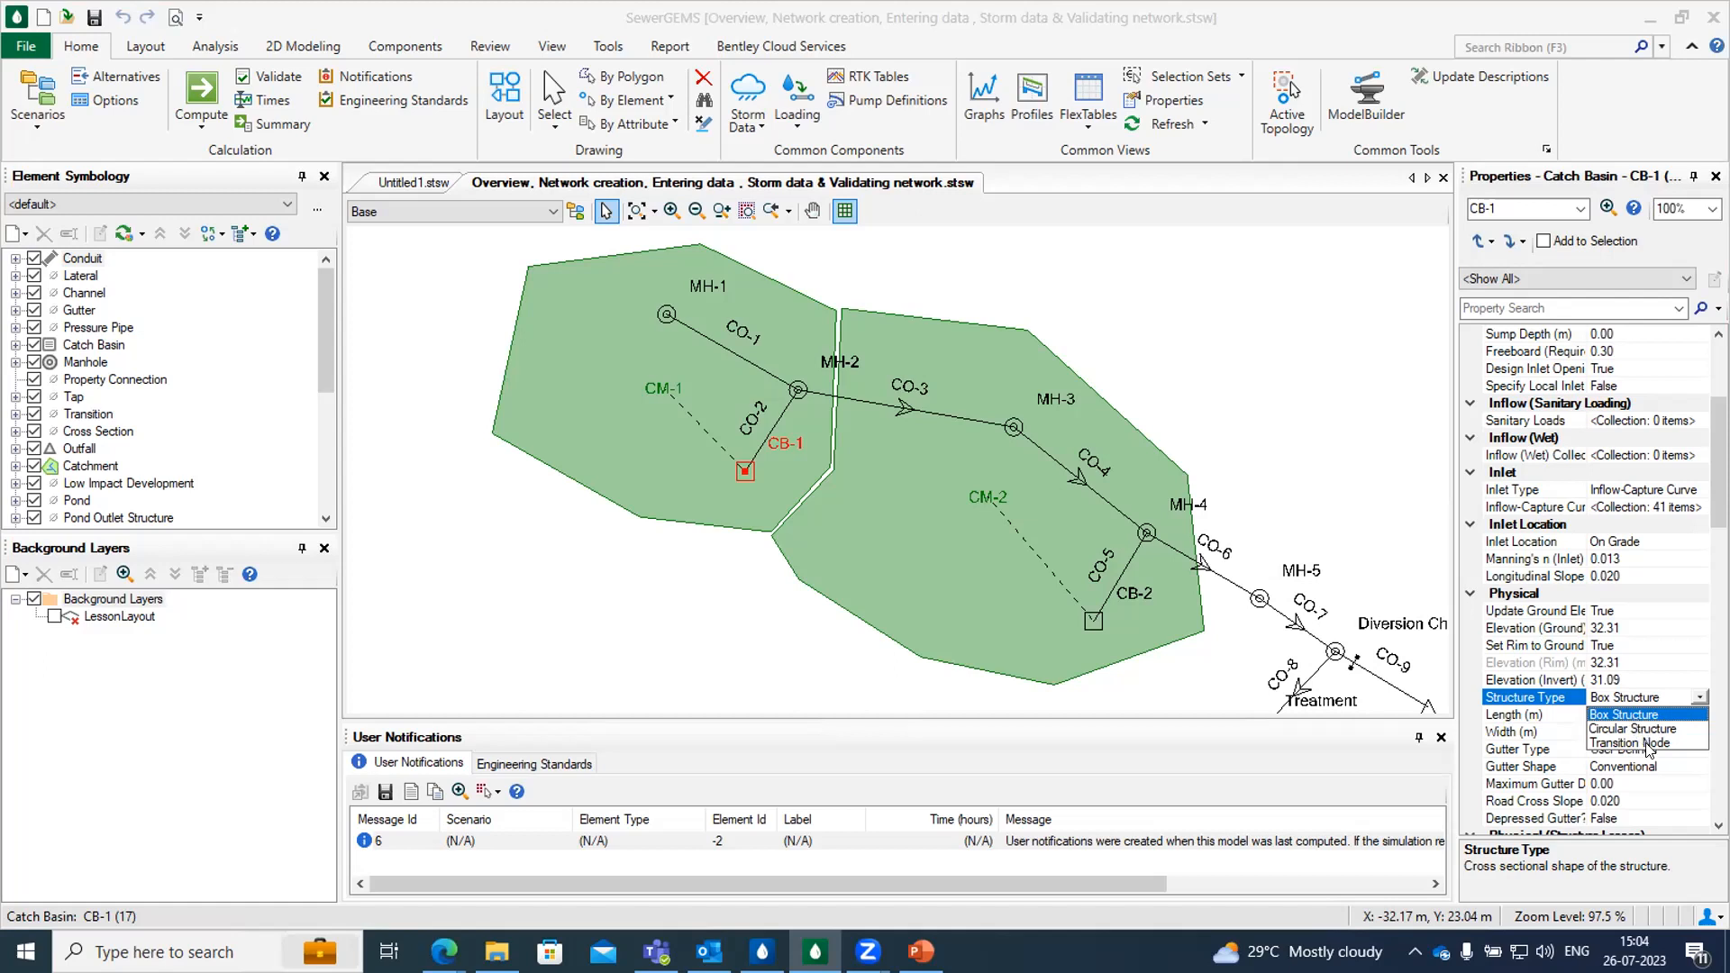
click(1579, 803)
click(1531, 697)
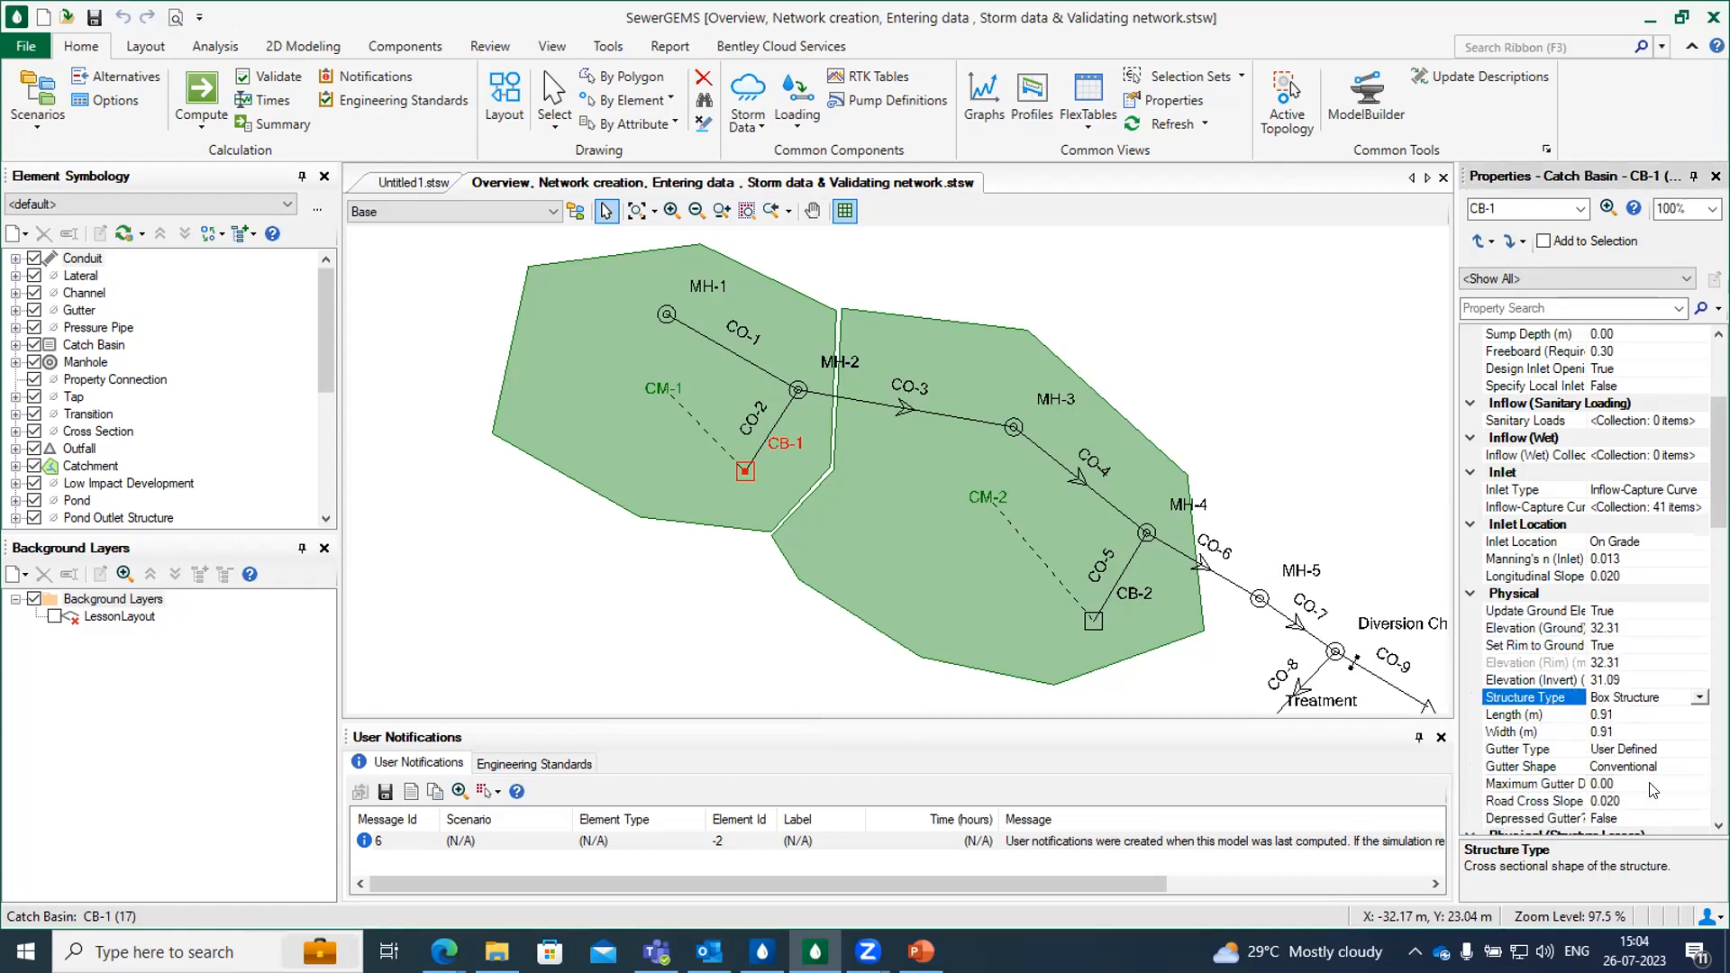
scroll(1569, 752, down, 3)
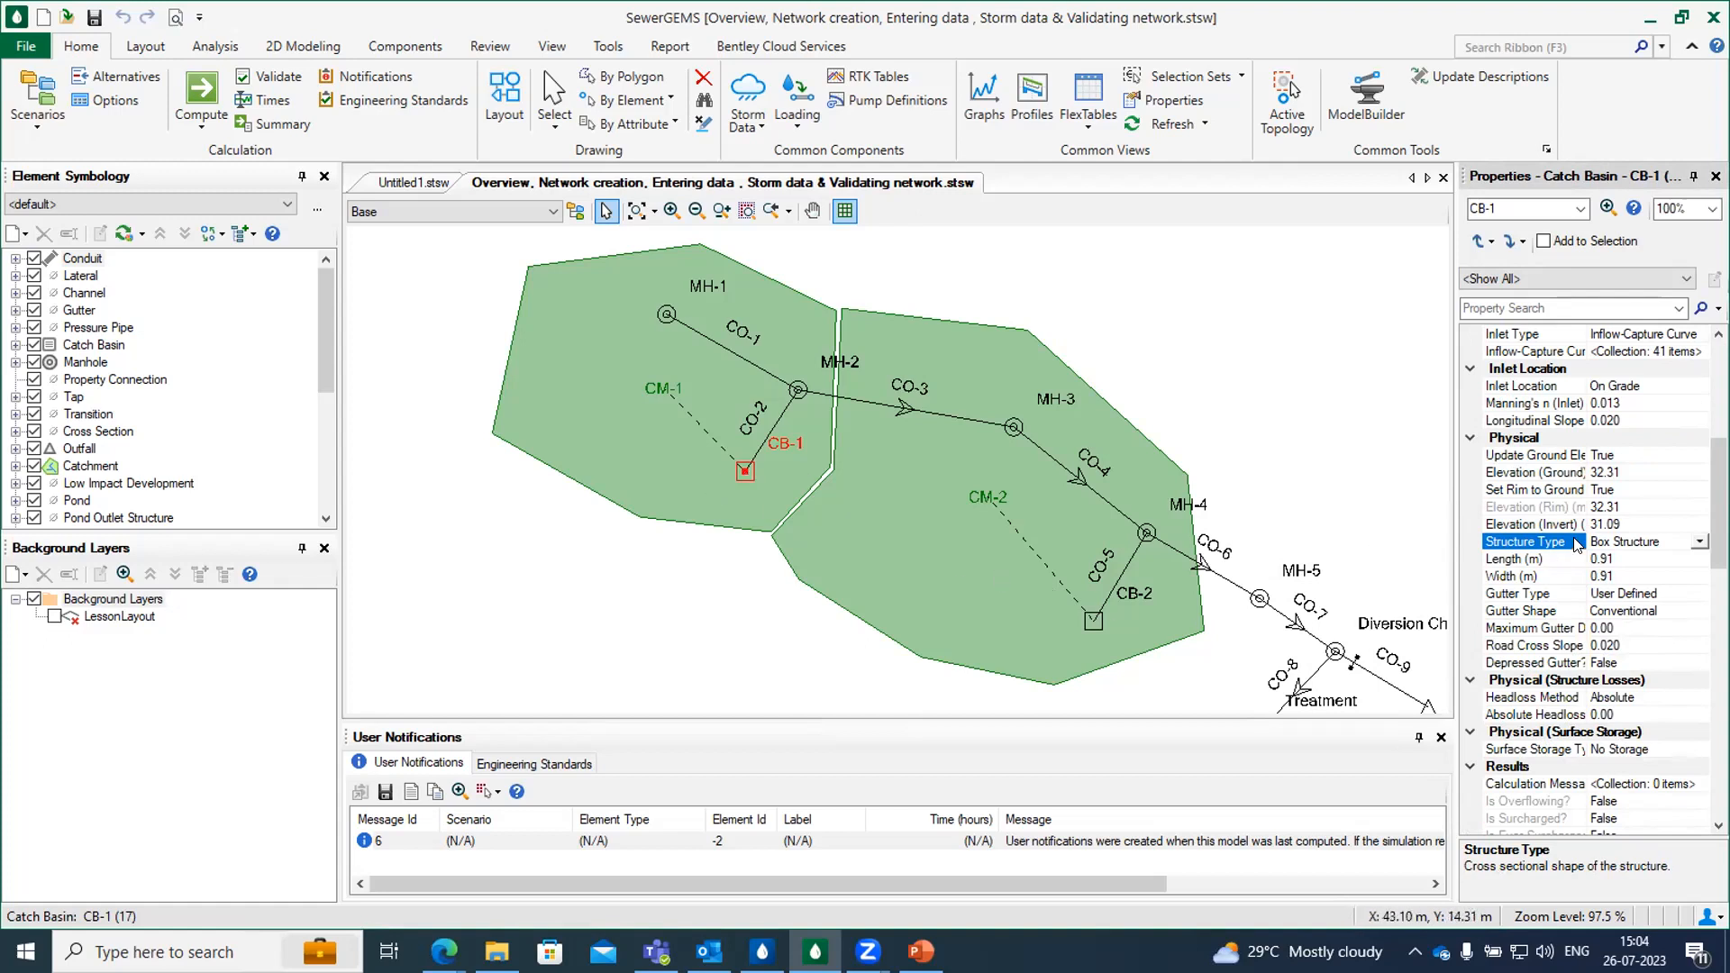
Step: Set the inlet type of catch basin CB-1 to Inflow-Capture Curve
scroll(1573, 546, up, 1)
scroll(1529, 460, up, 2)
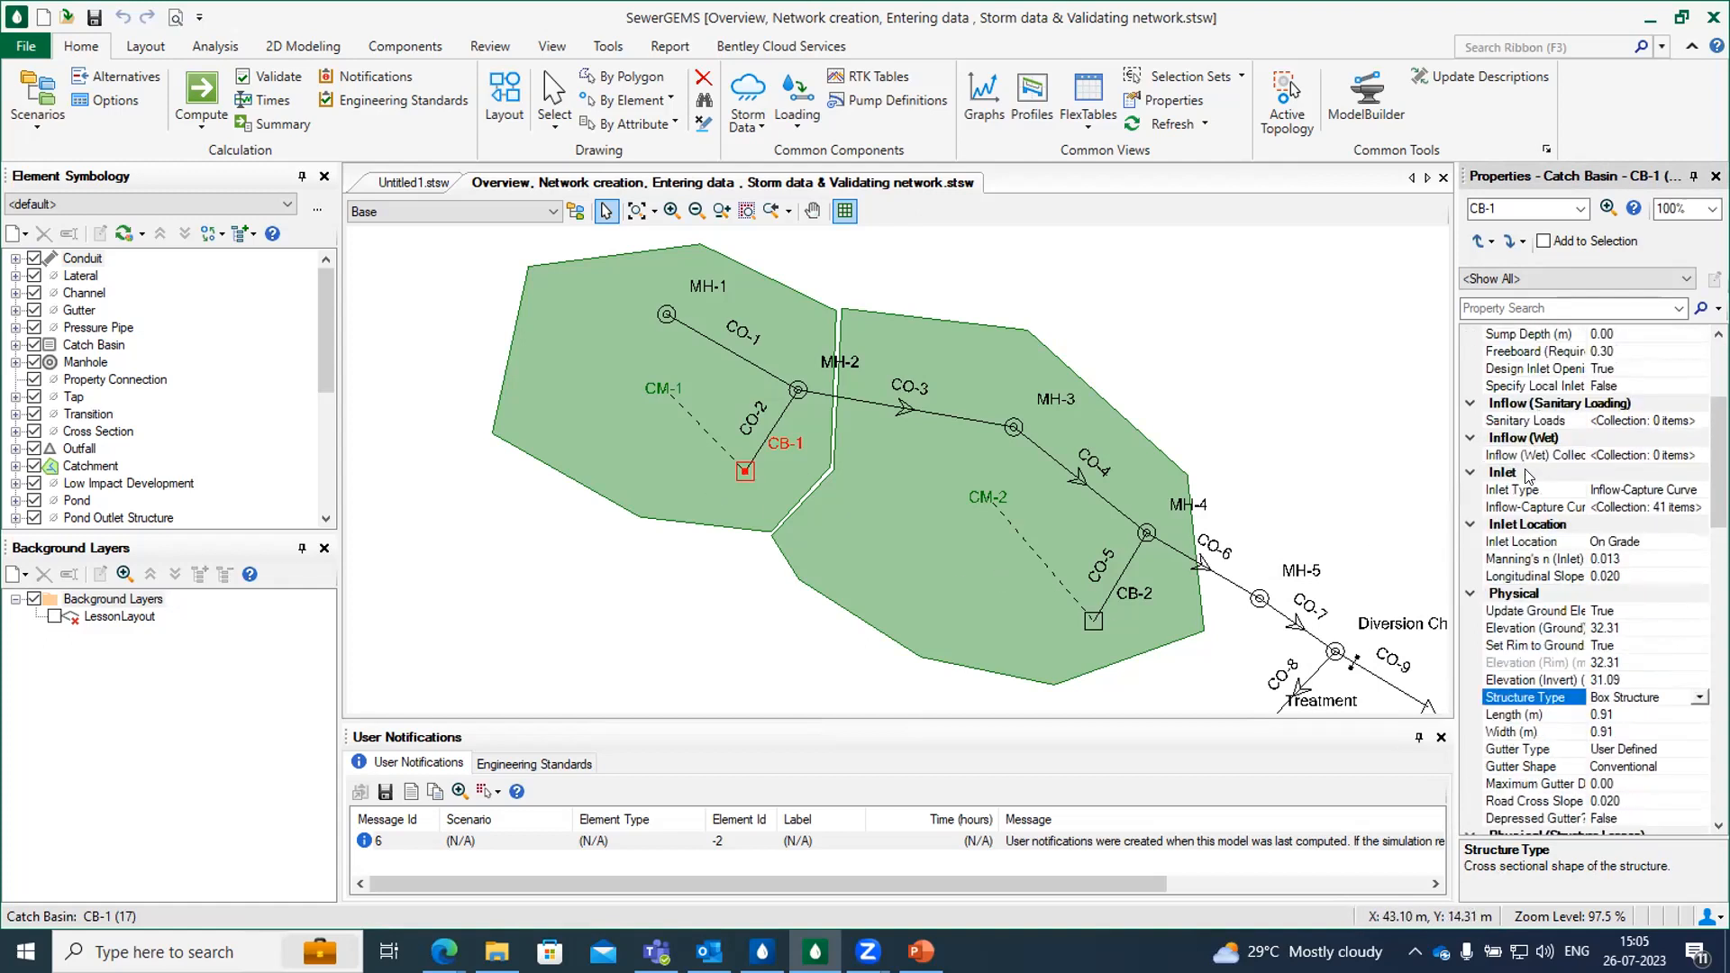
click(1628, 486)
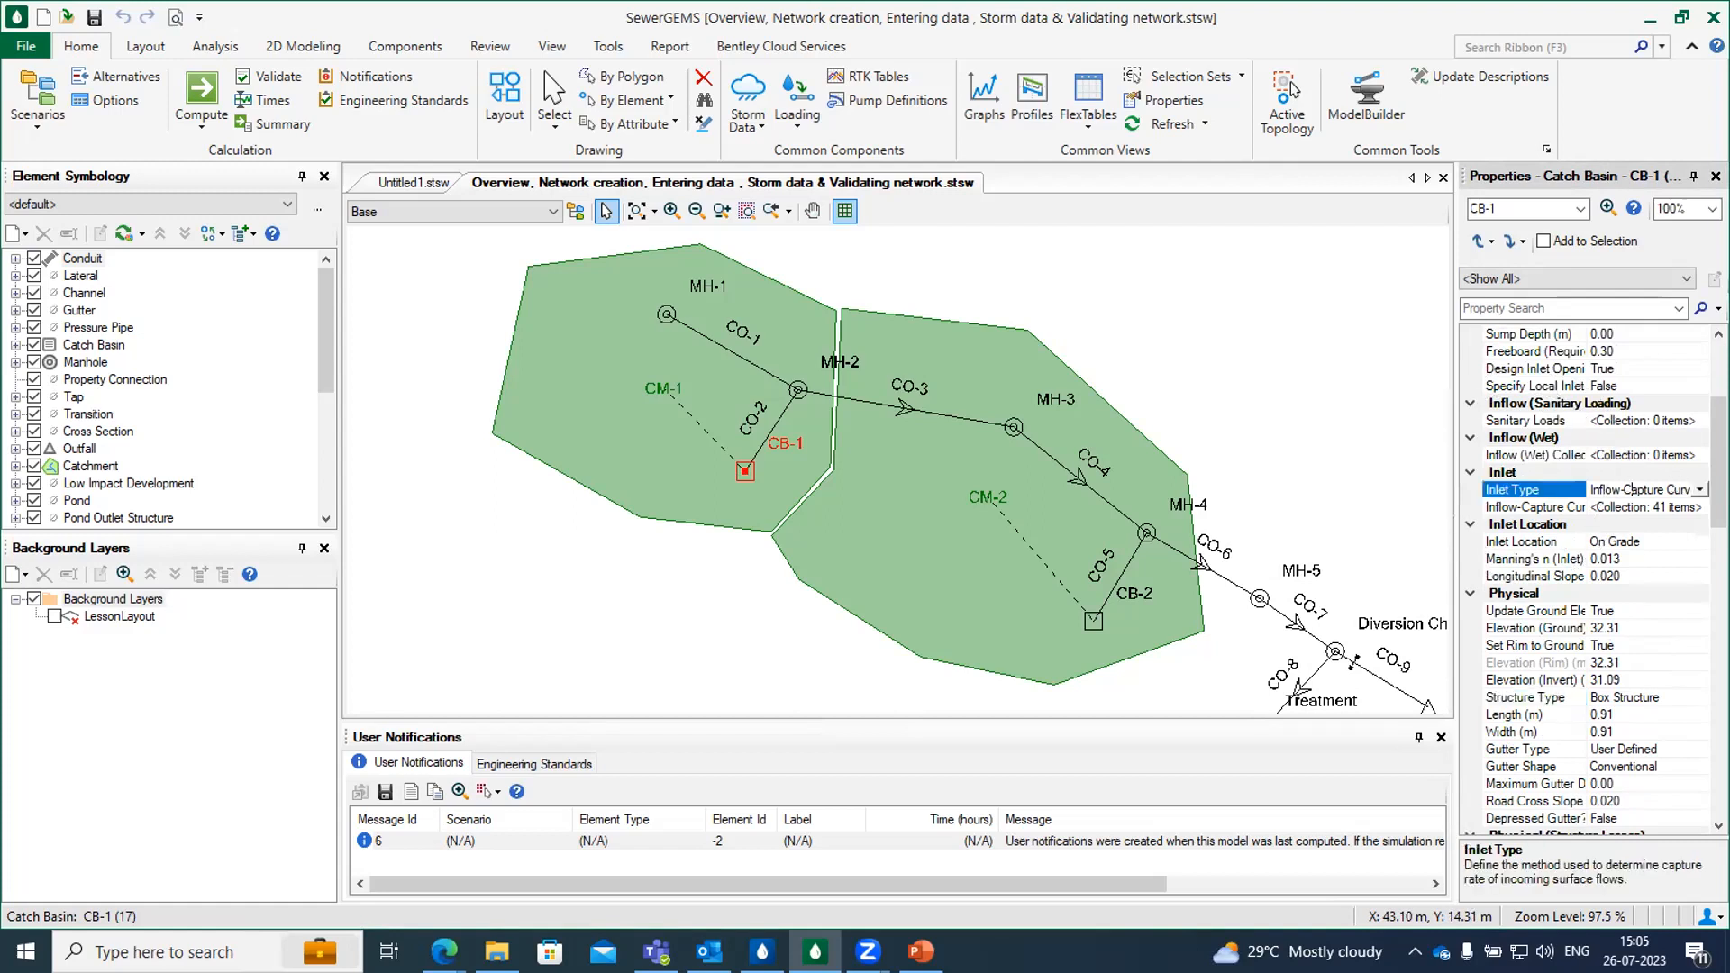
click(1700, 489)
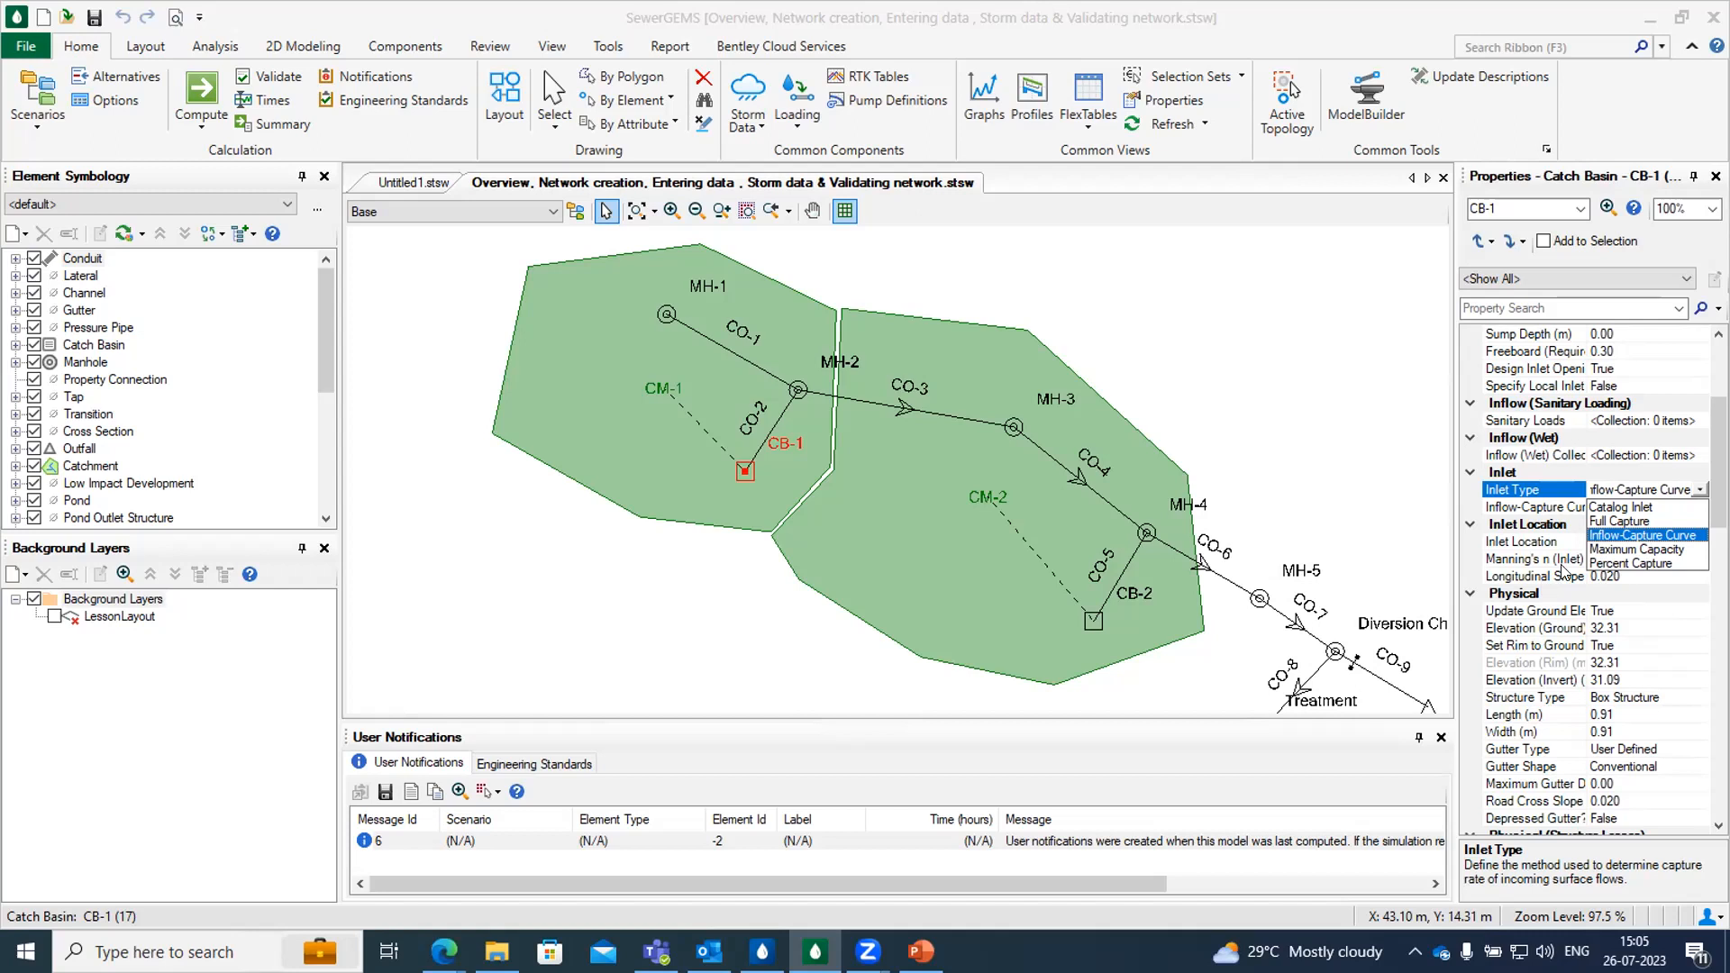
click(1636, 535)
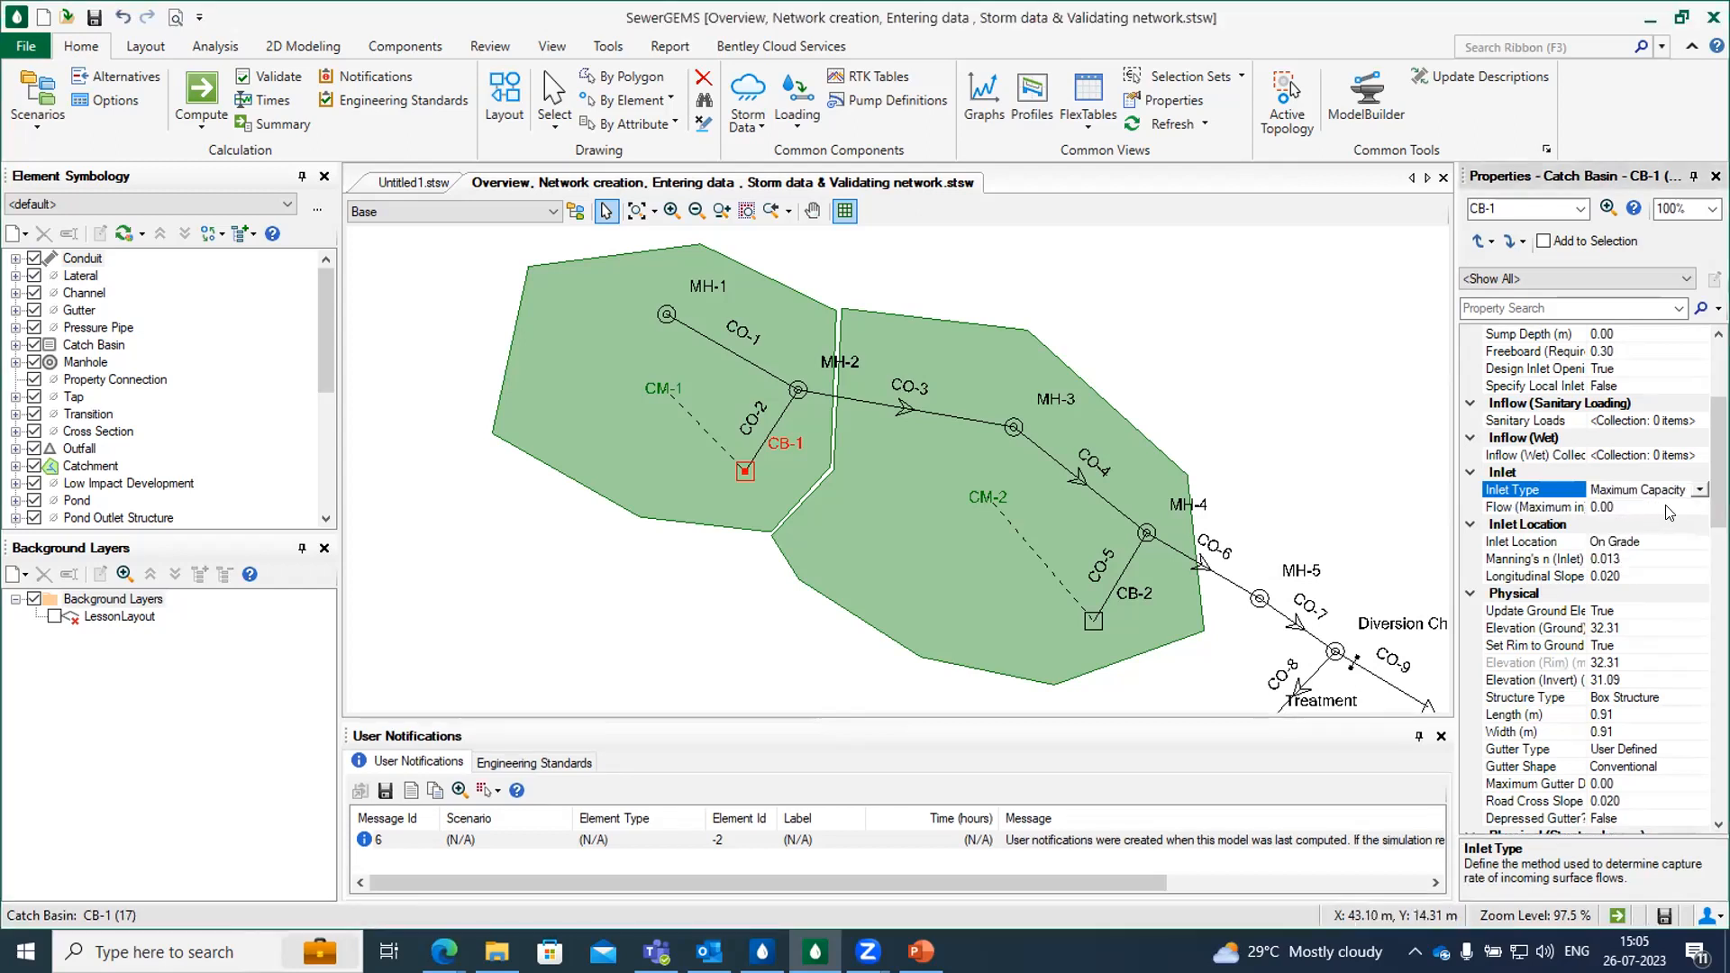
click(1701, 490)
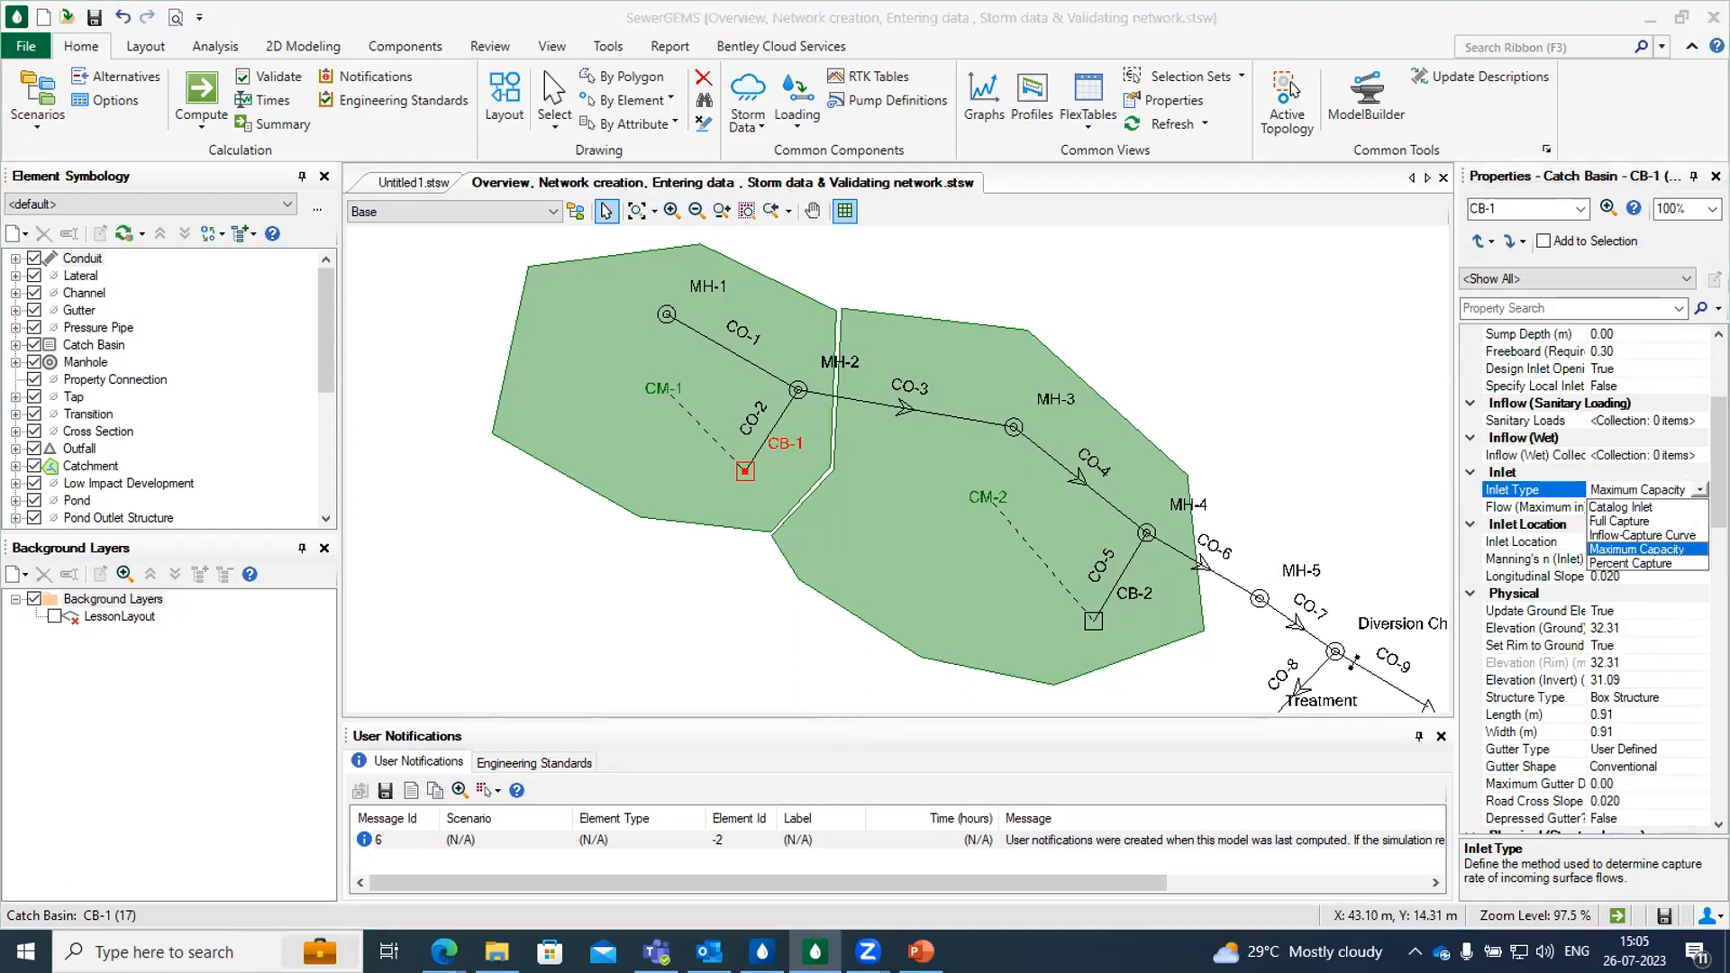
click(1644, 537)
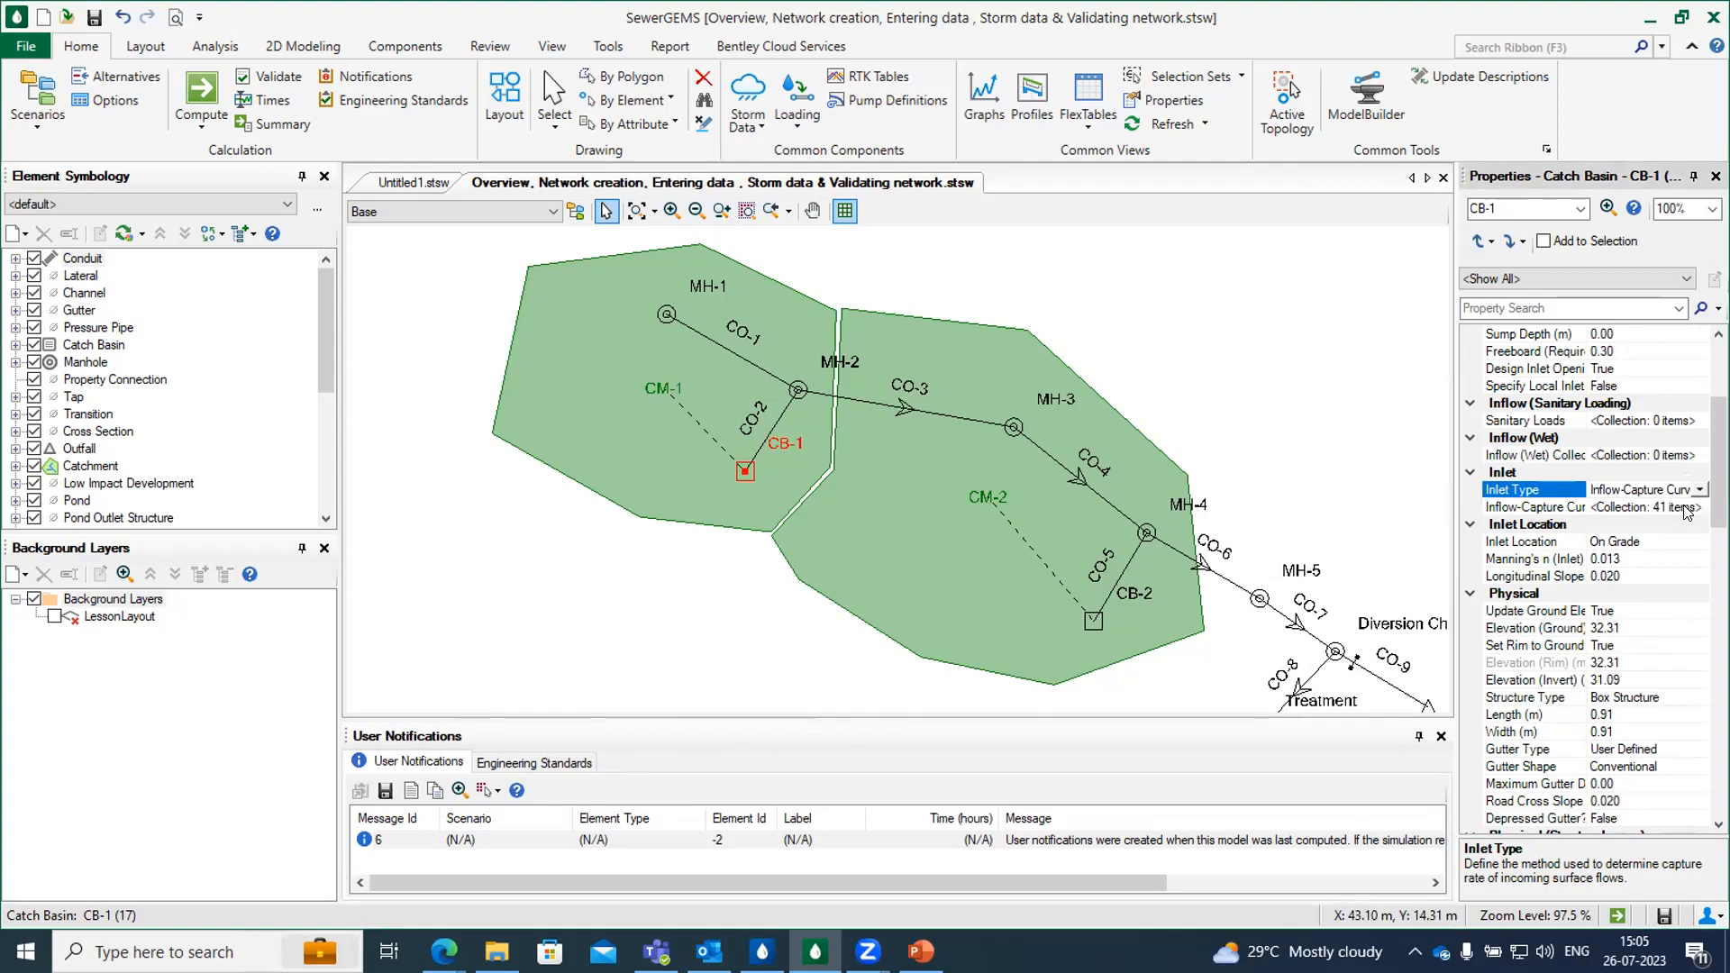
Step: Review the inflow-capture curve table of catch basin CB-1 and close it without changes
click(1670, 510)
click(1700, 507)
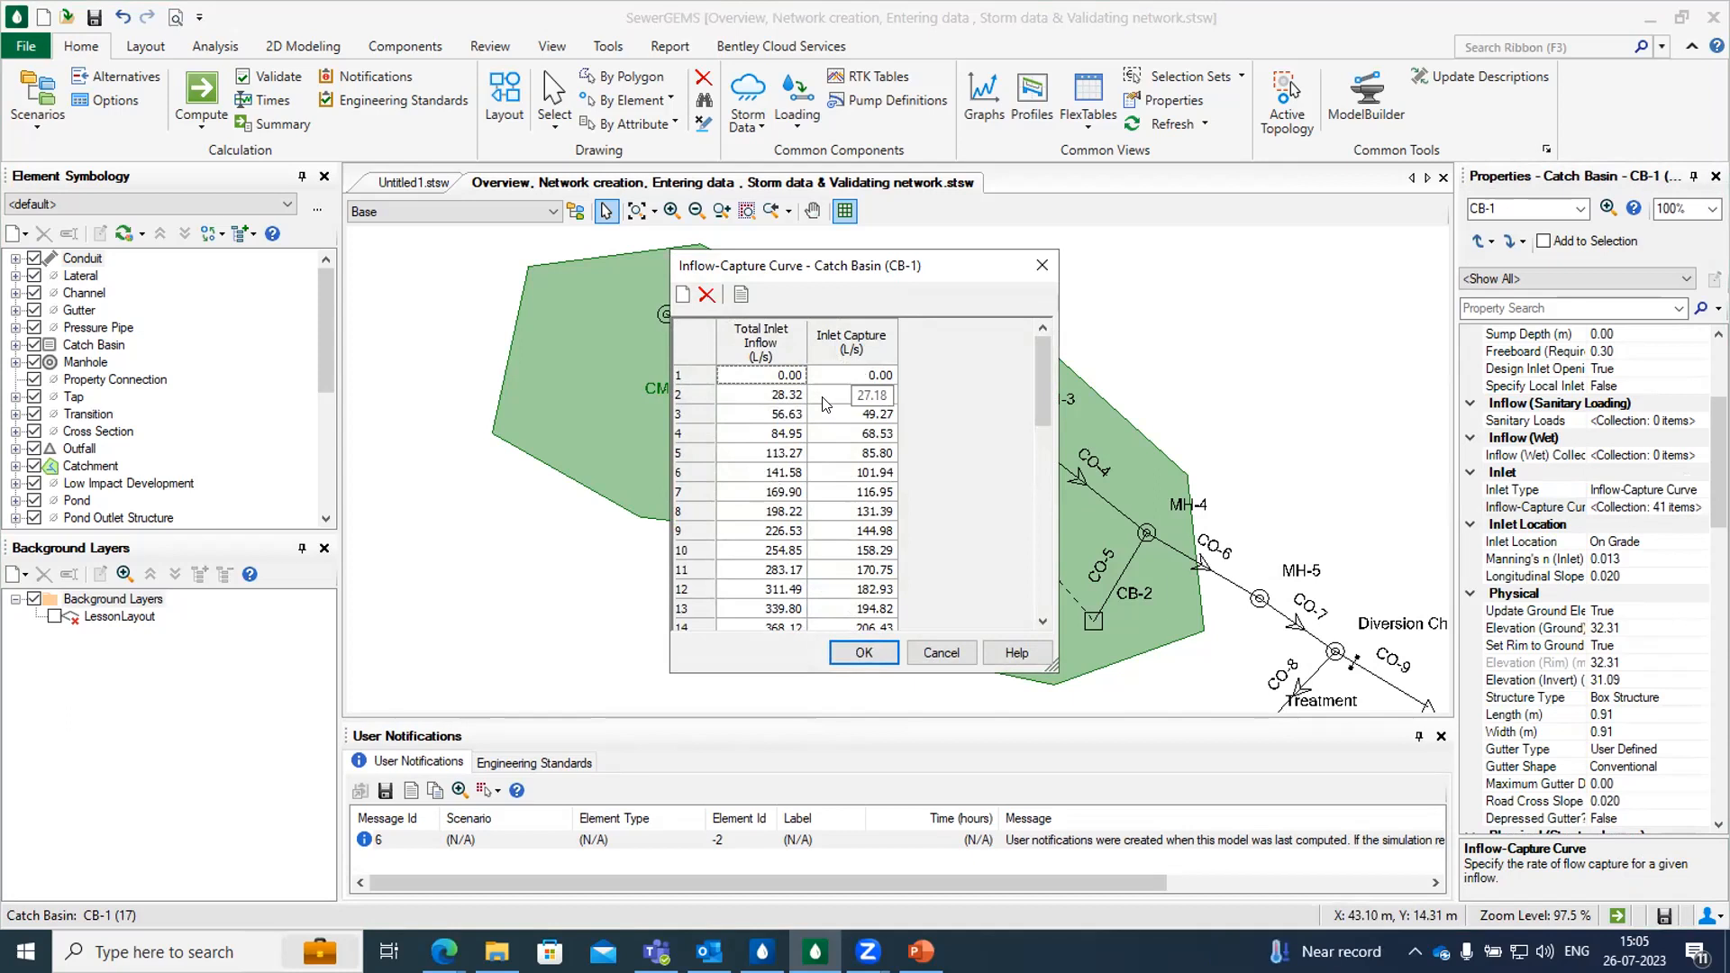
right_click(741, 377)
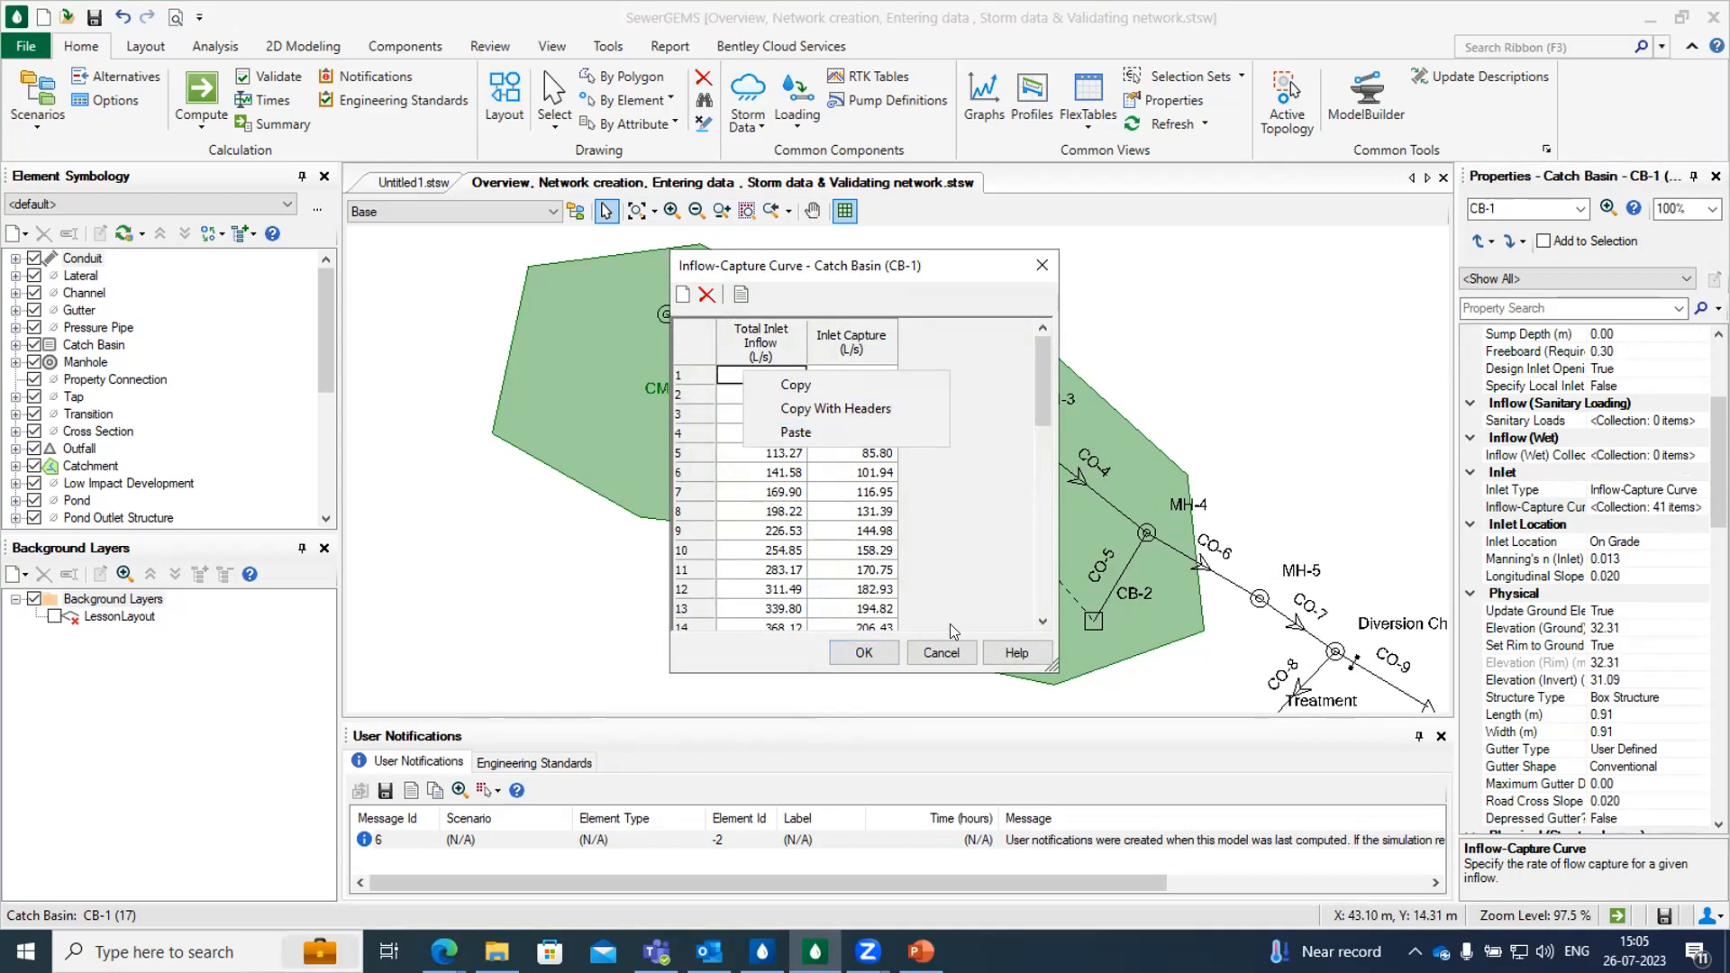
click(943, 647)
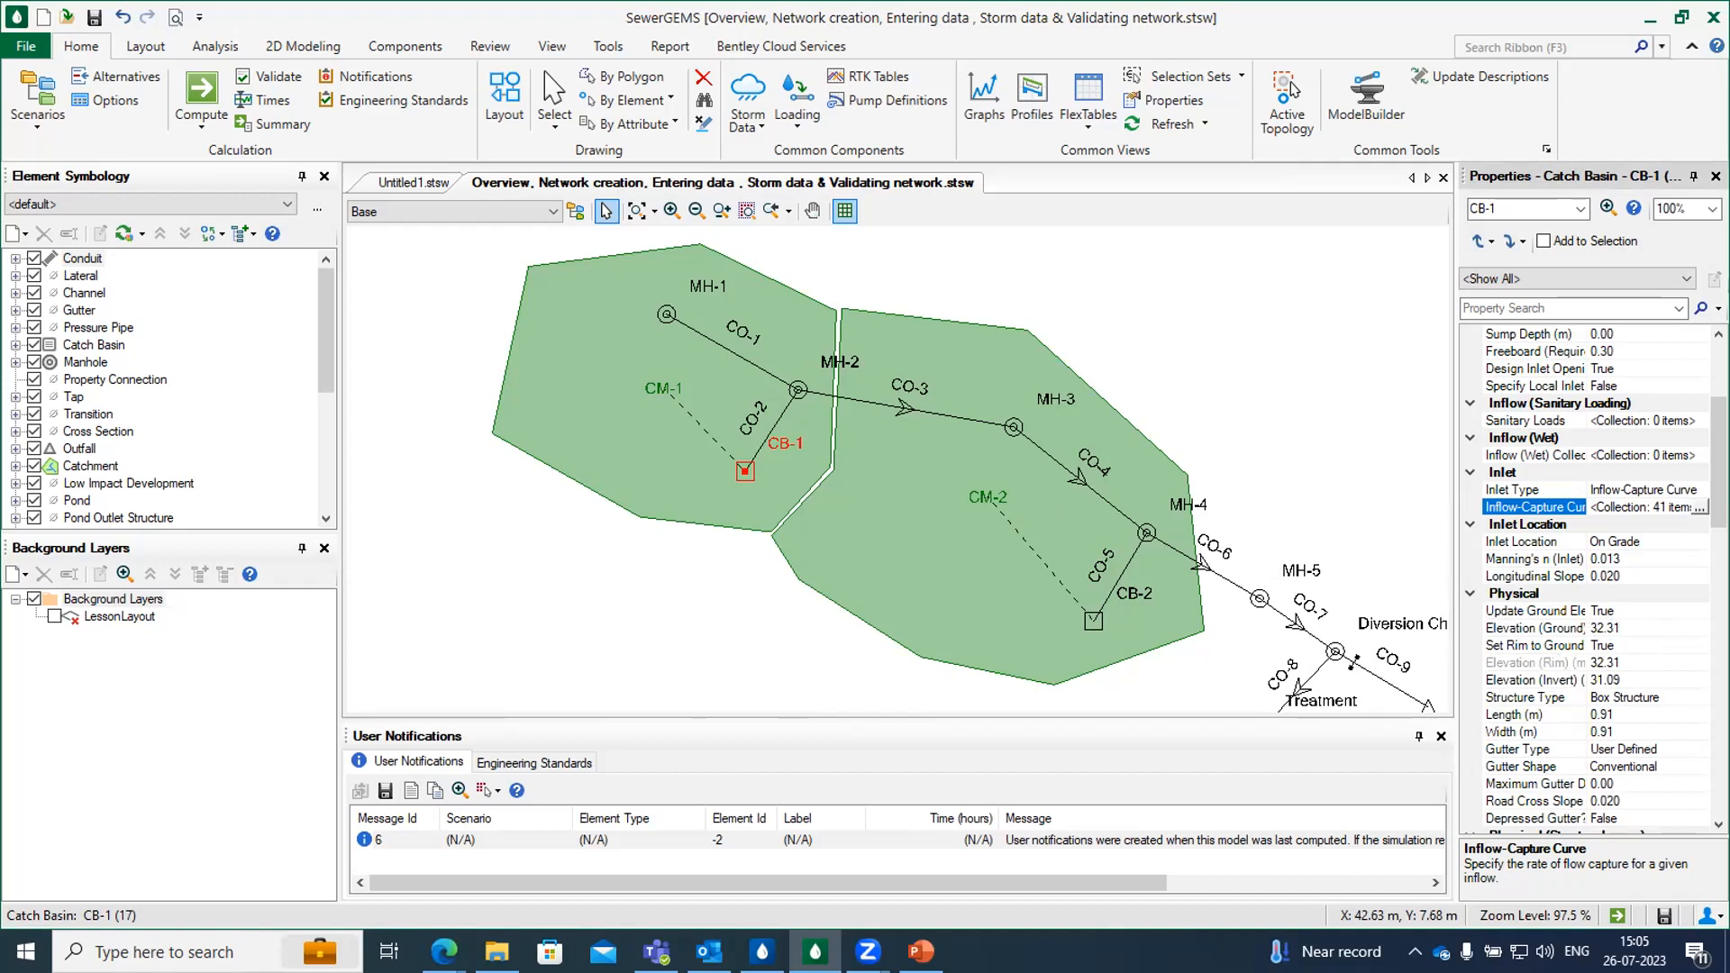
Step: Set the structure type of catch basin CB-2 to Box Structure and check its inlet settings
click(1093, 621)
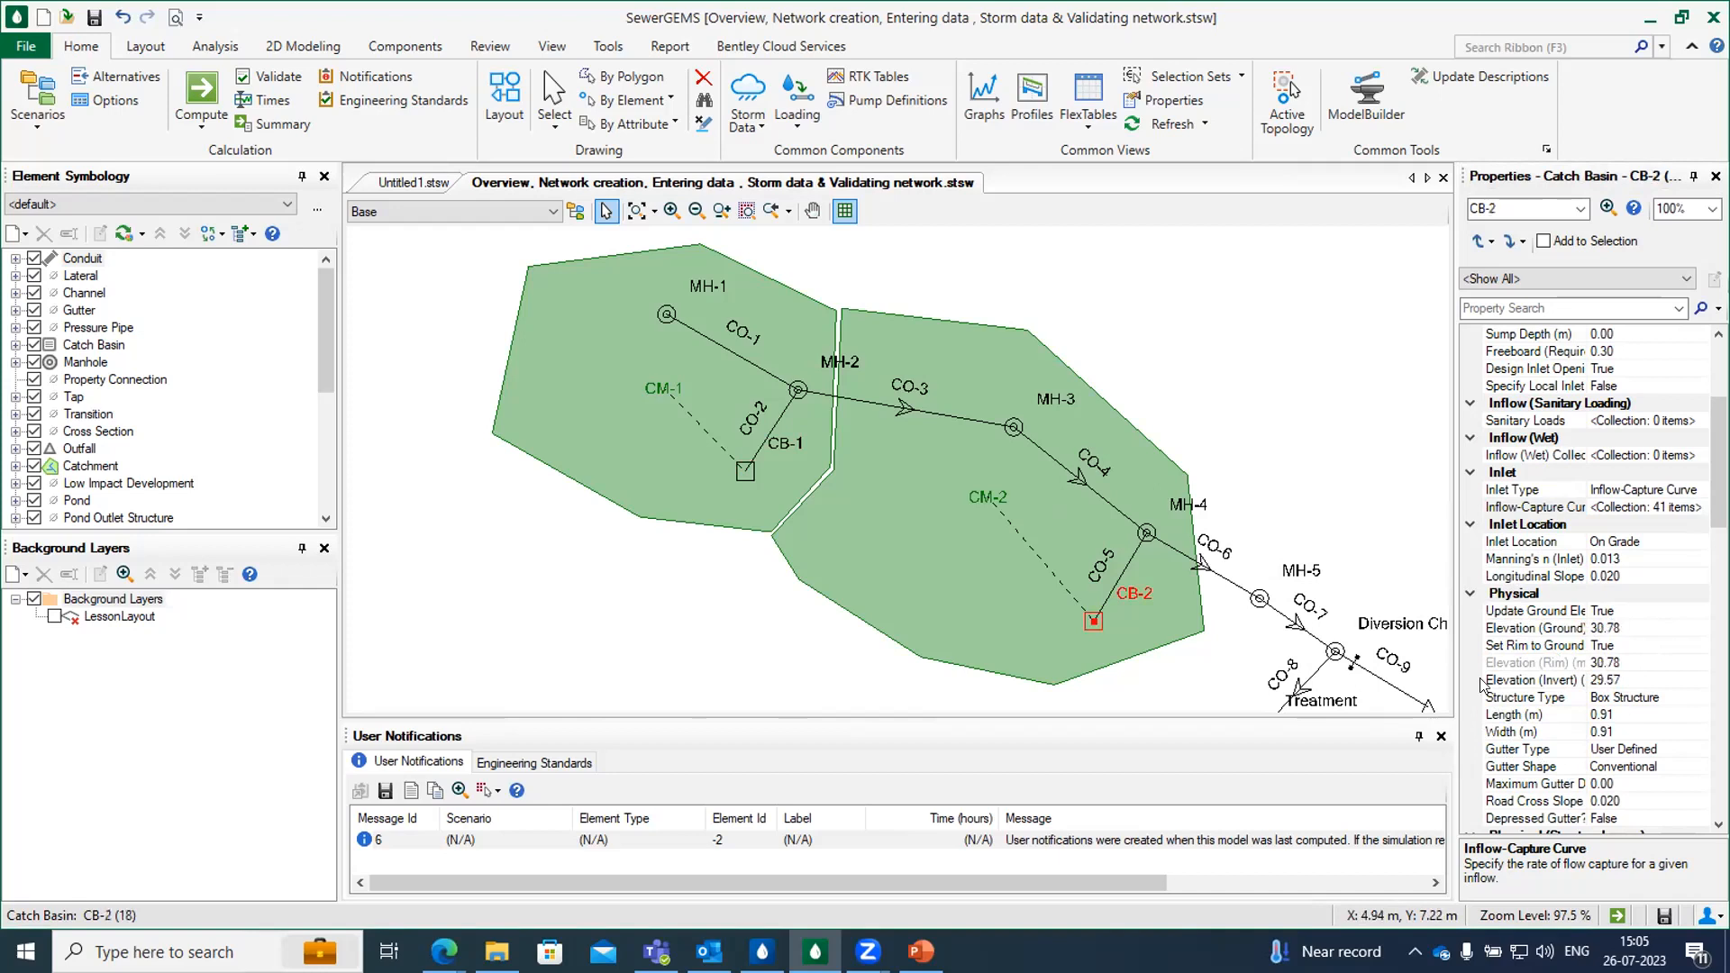
scroll(1615, 707, down, 1)
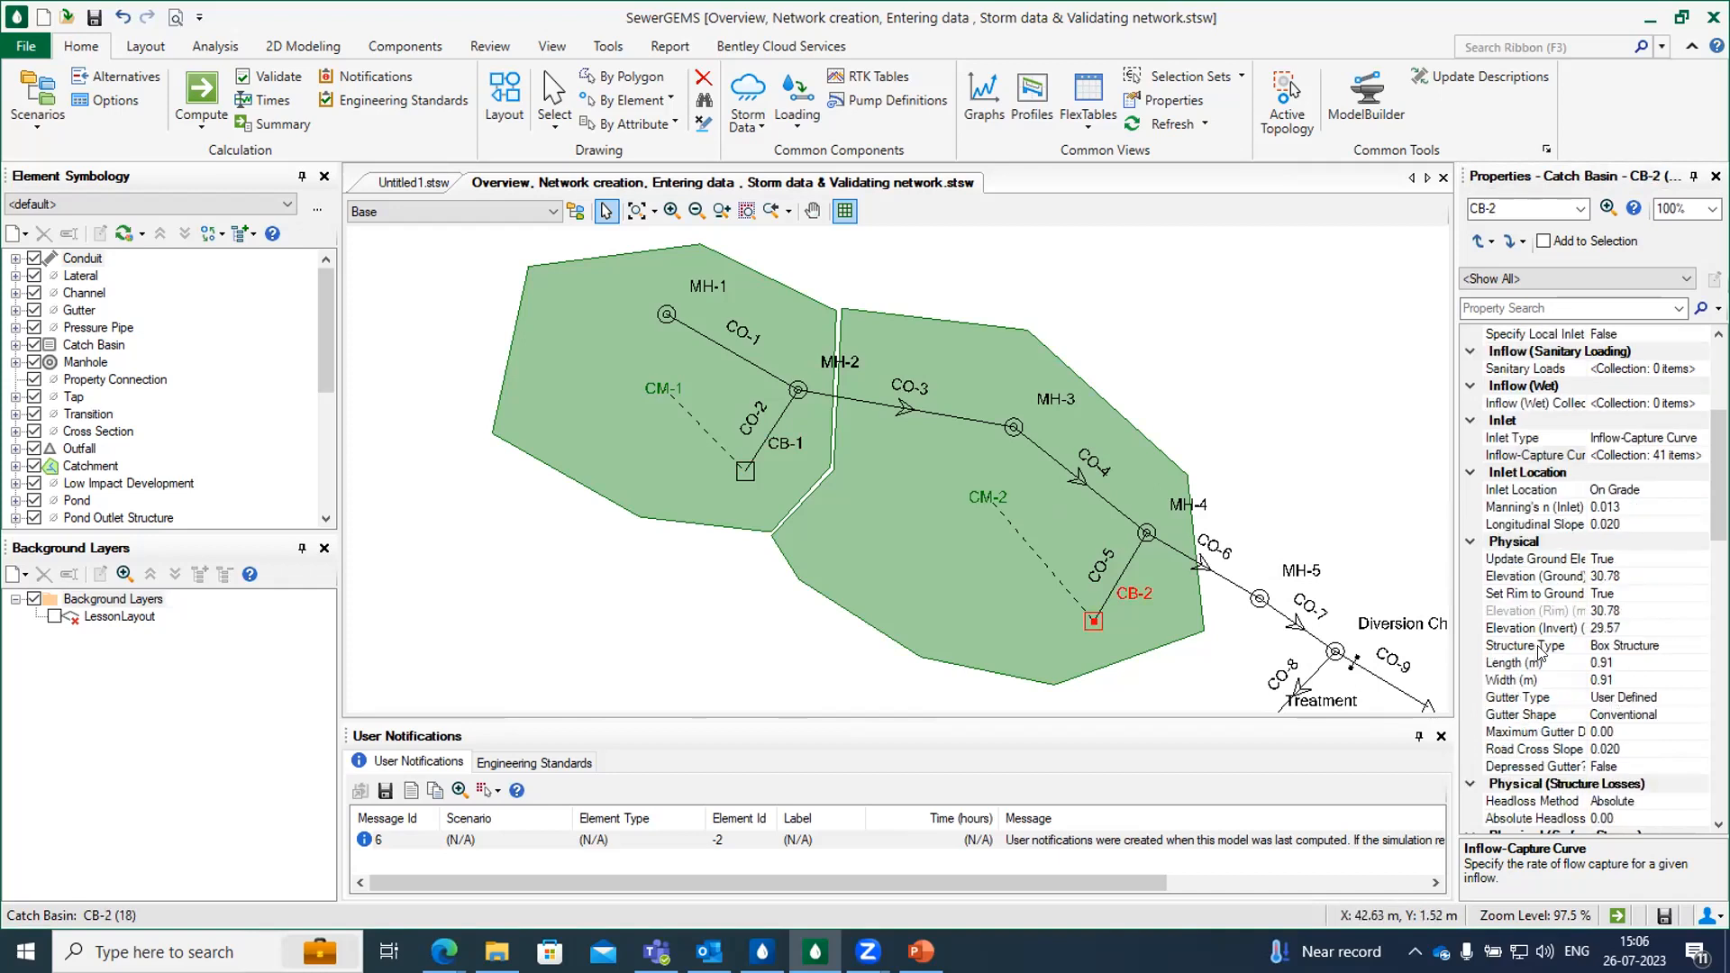
click(1675, 643)
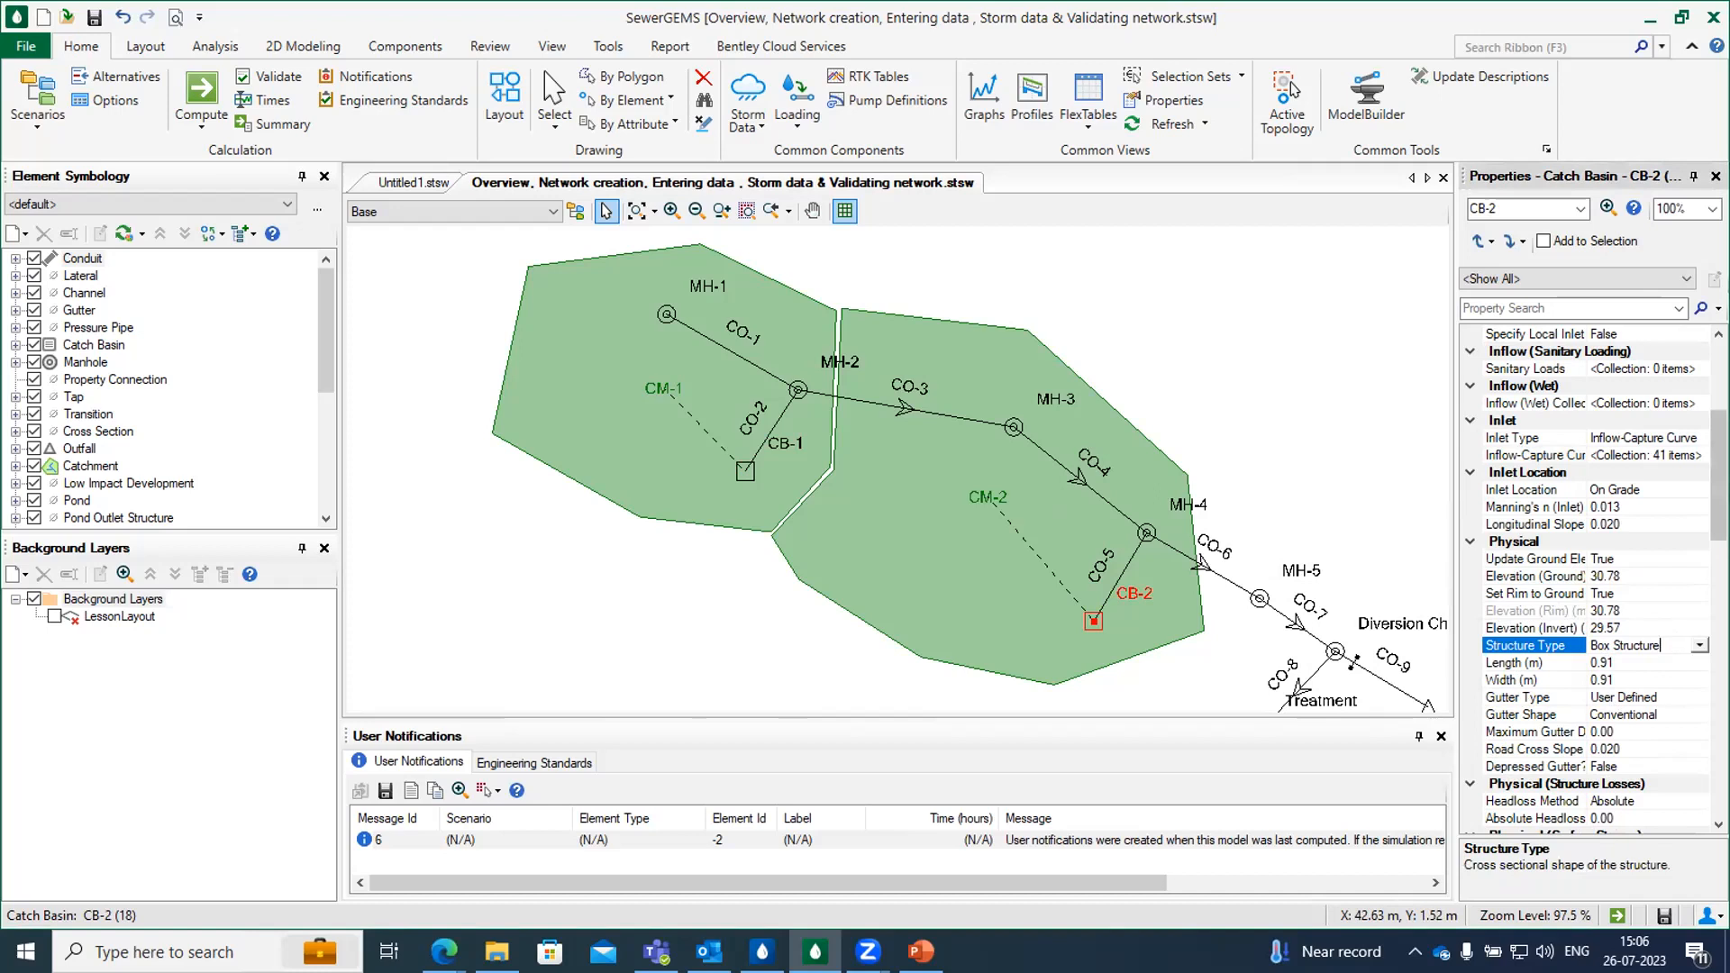
click(1700, 646)
click(1622, 662)
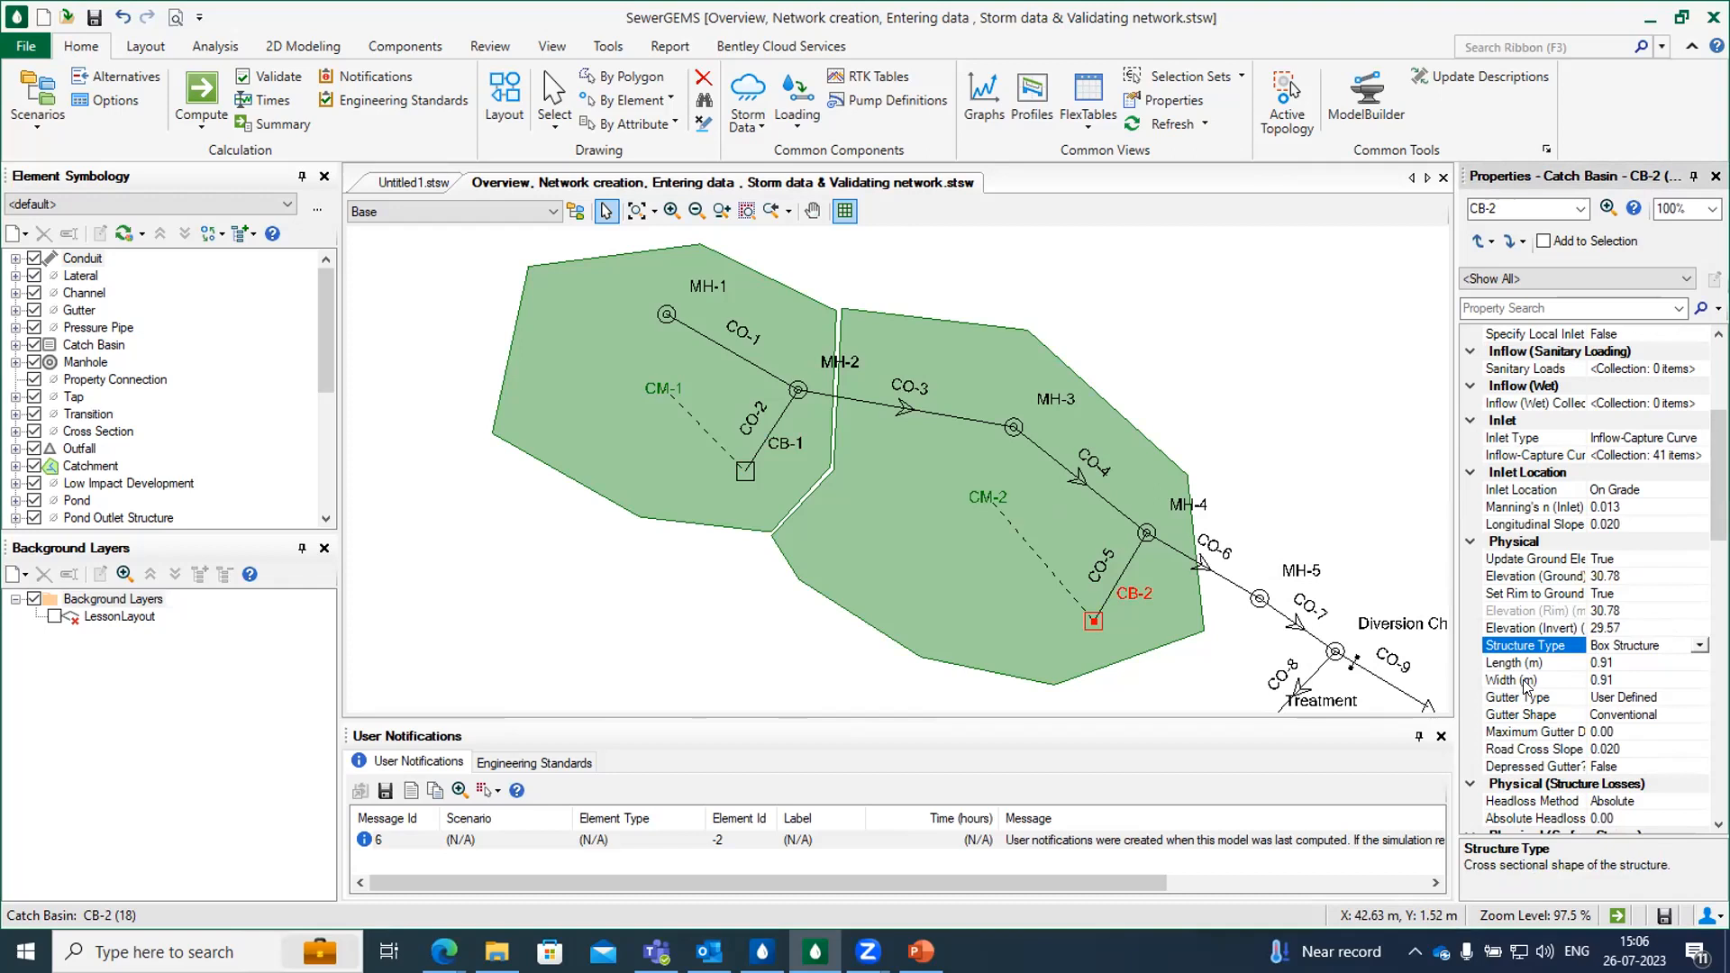
scroll(1537, 532, up, 2)
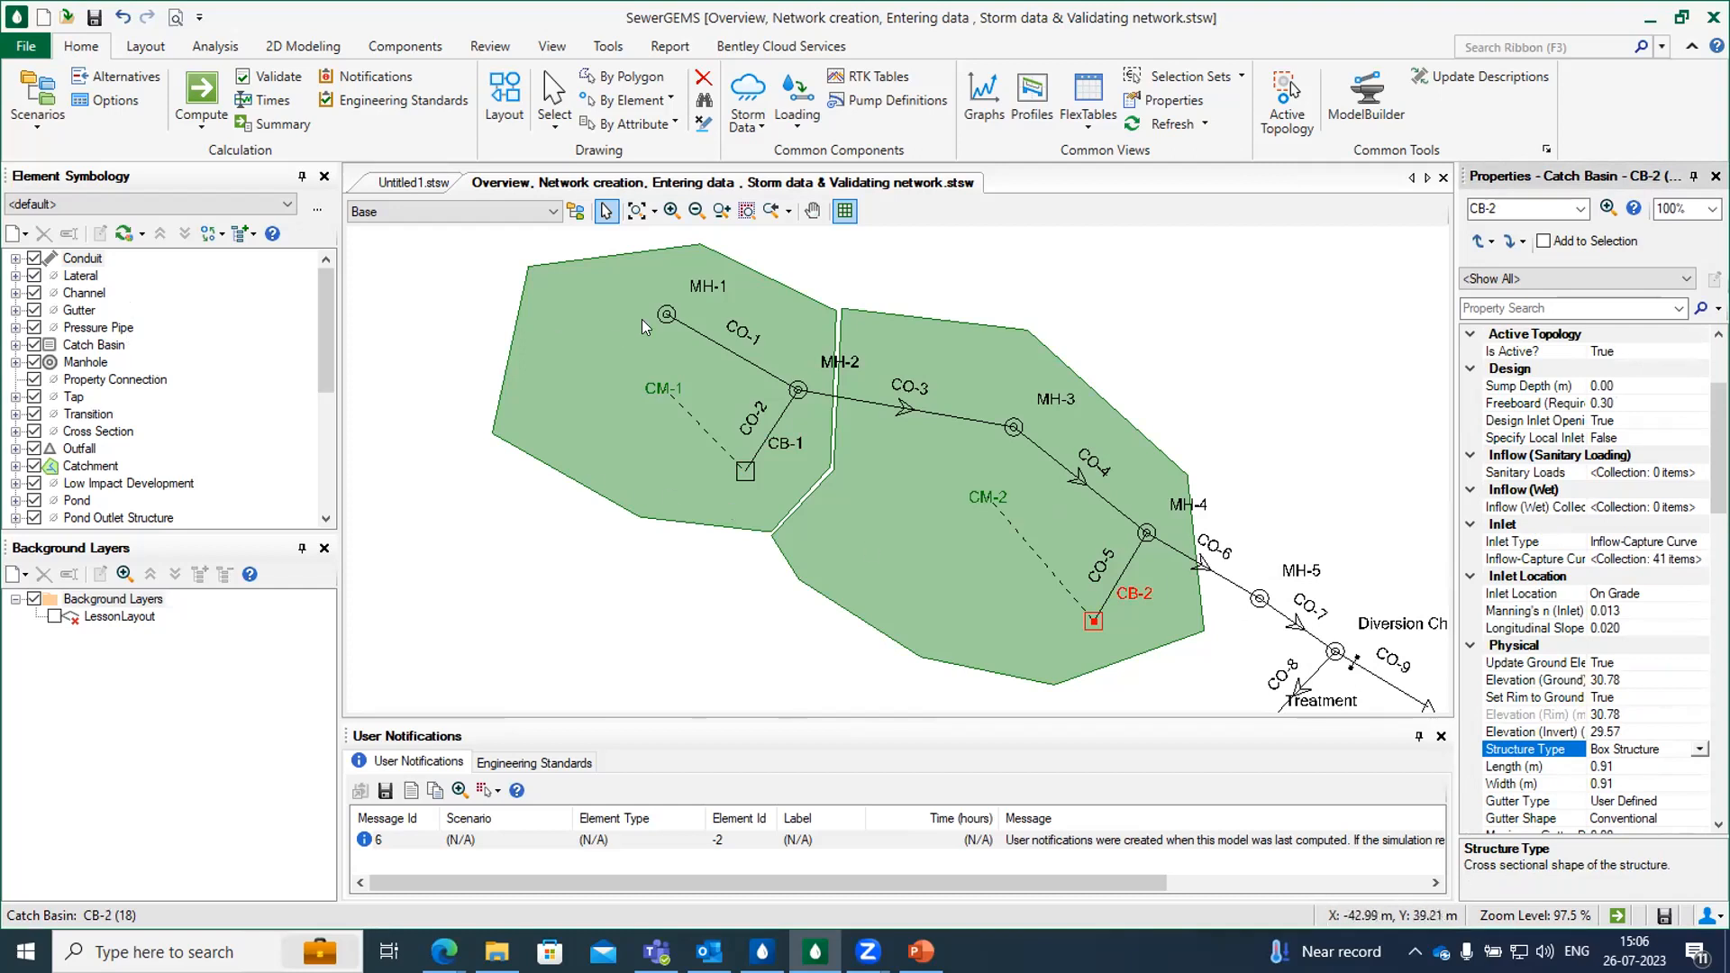
Step: Examine the wet inflow collection of manhole MH-1 and its available load types, leaving it without changes
click(666, 315)
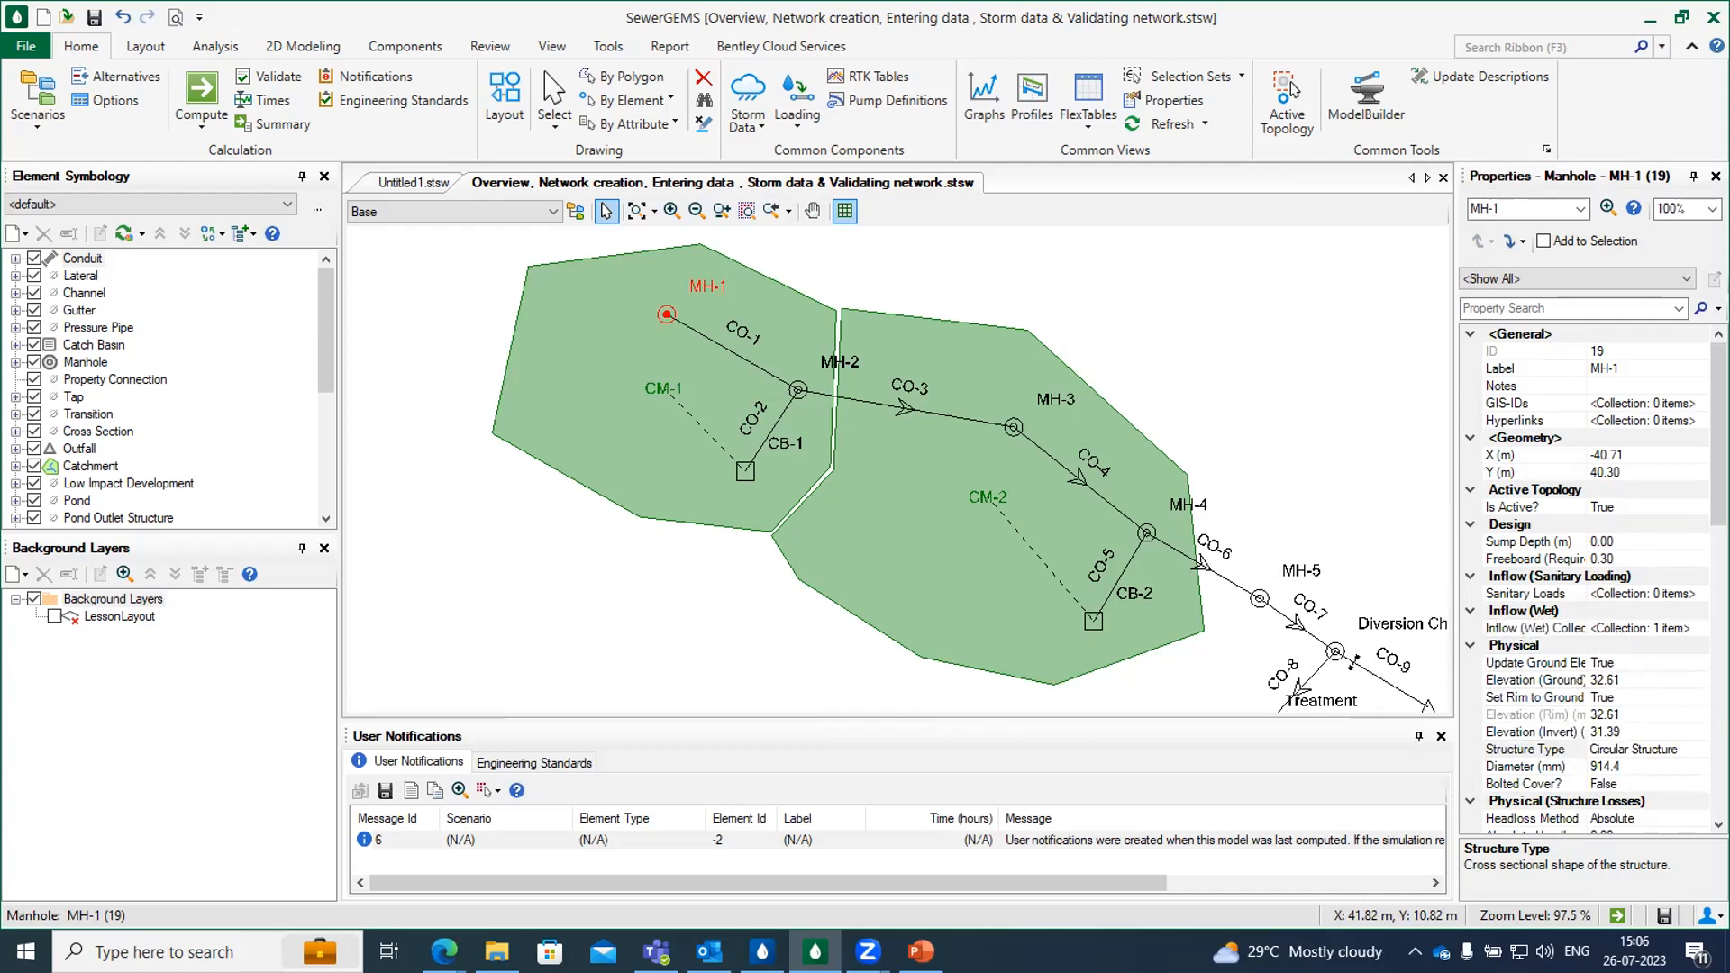
click(1682, 630)
click(1700, 629)
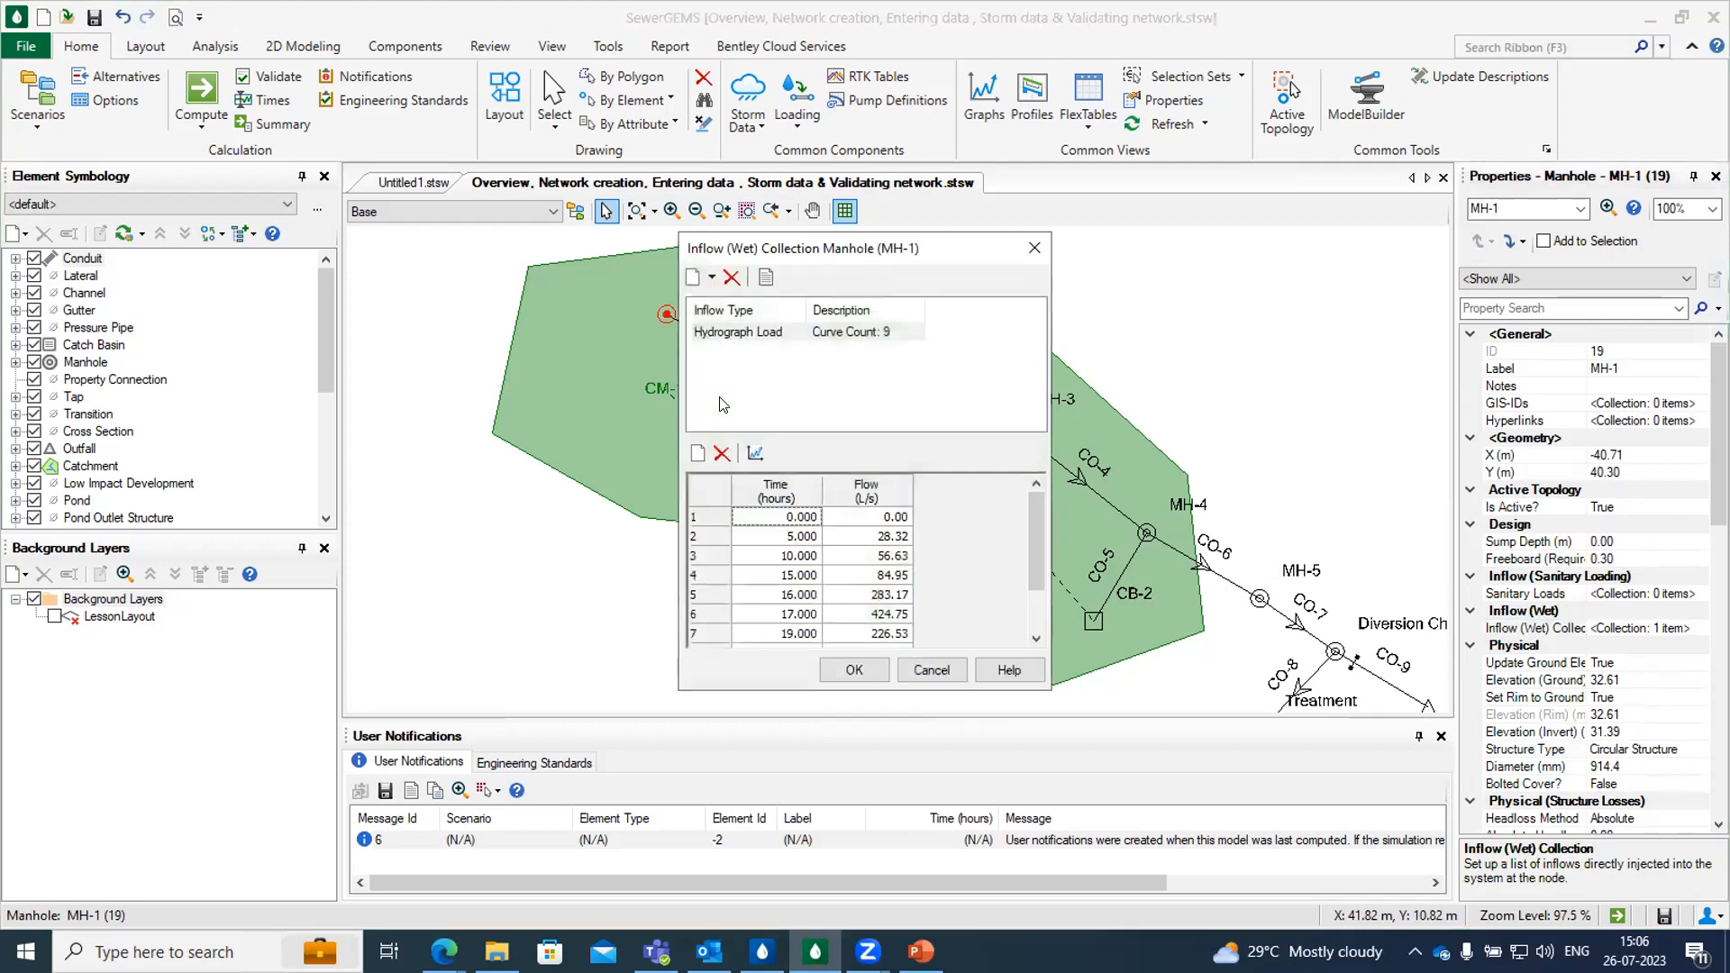
click(711, 277)
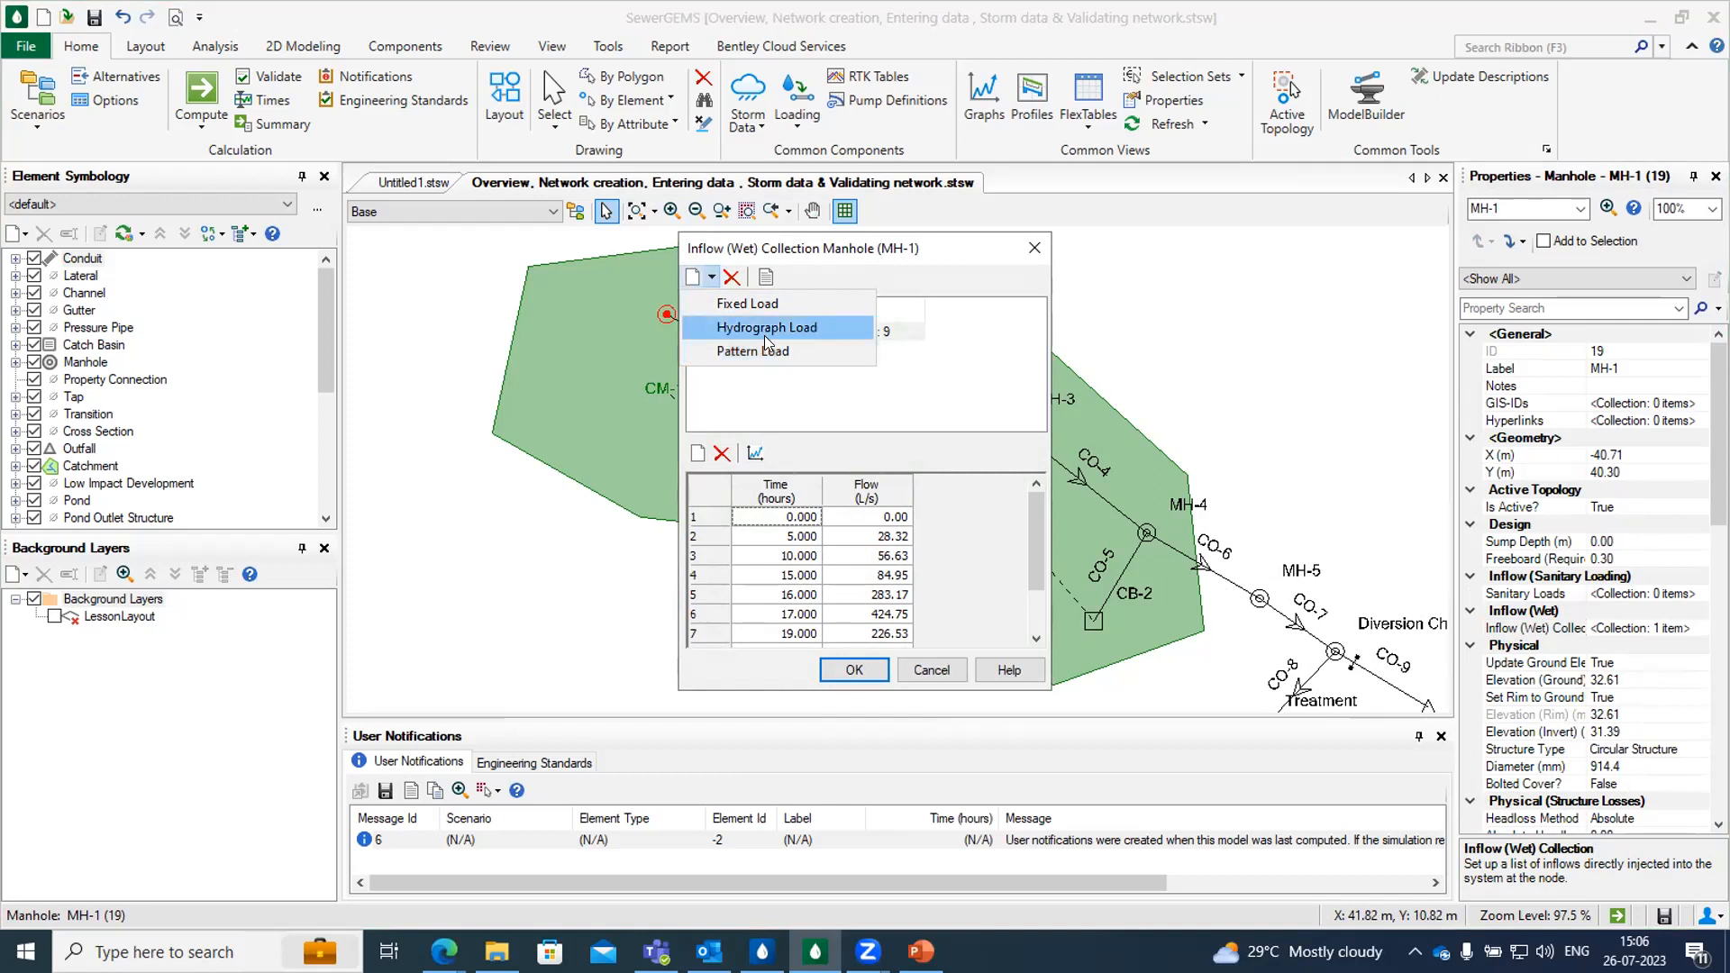
click(833, 425)
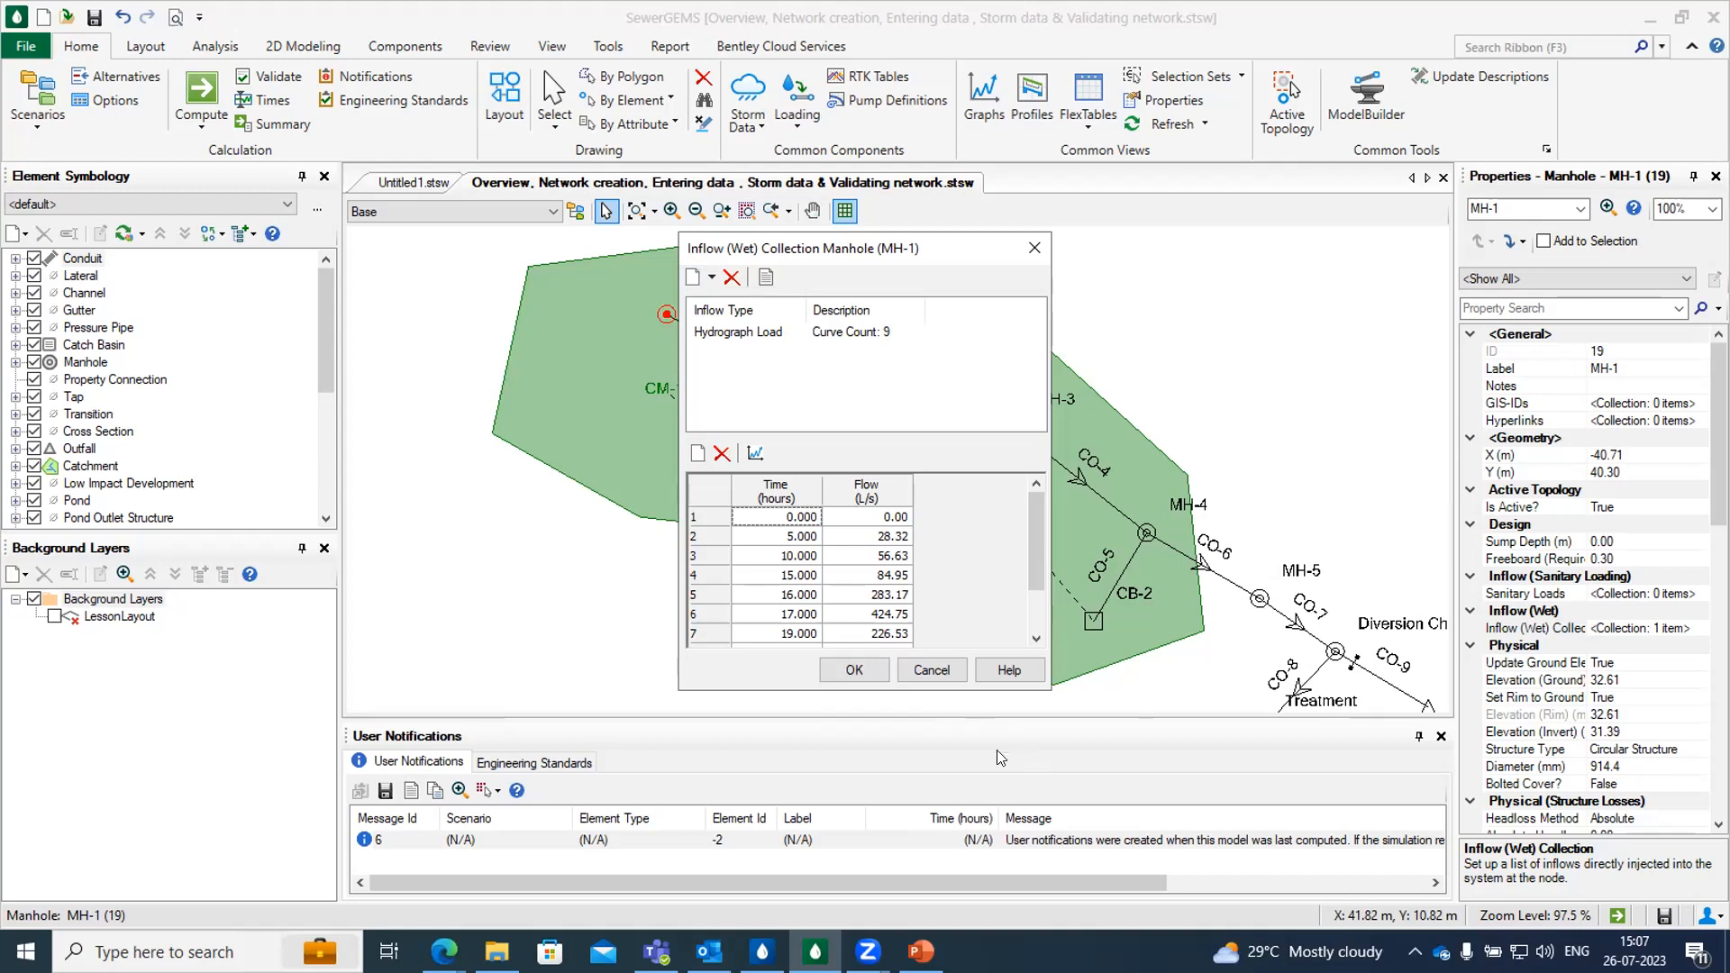
click(932, 670)
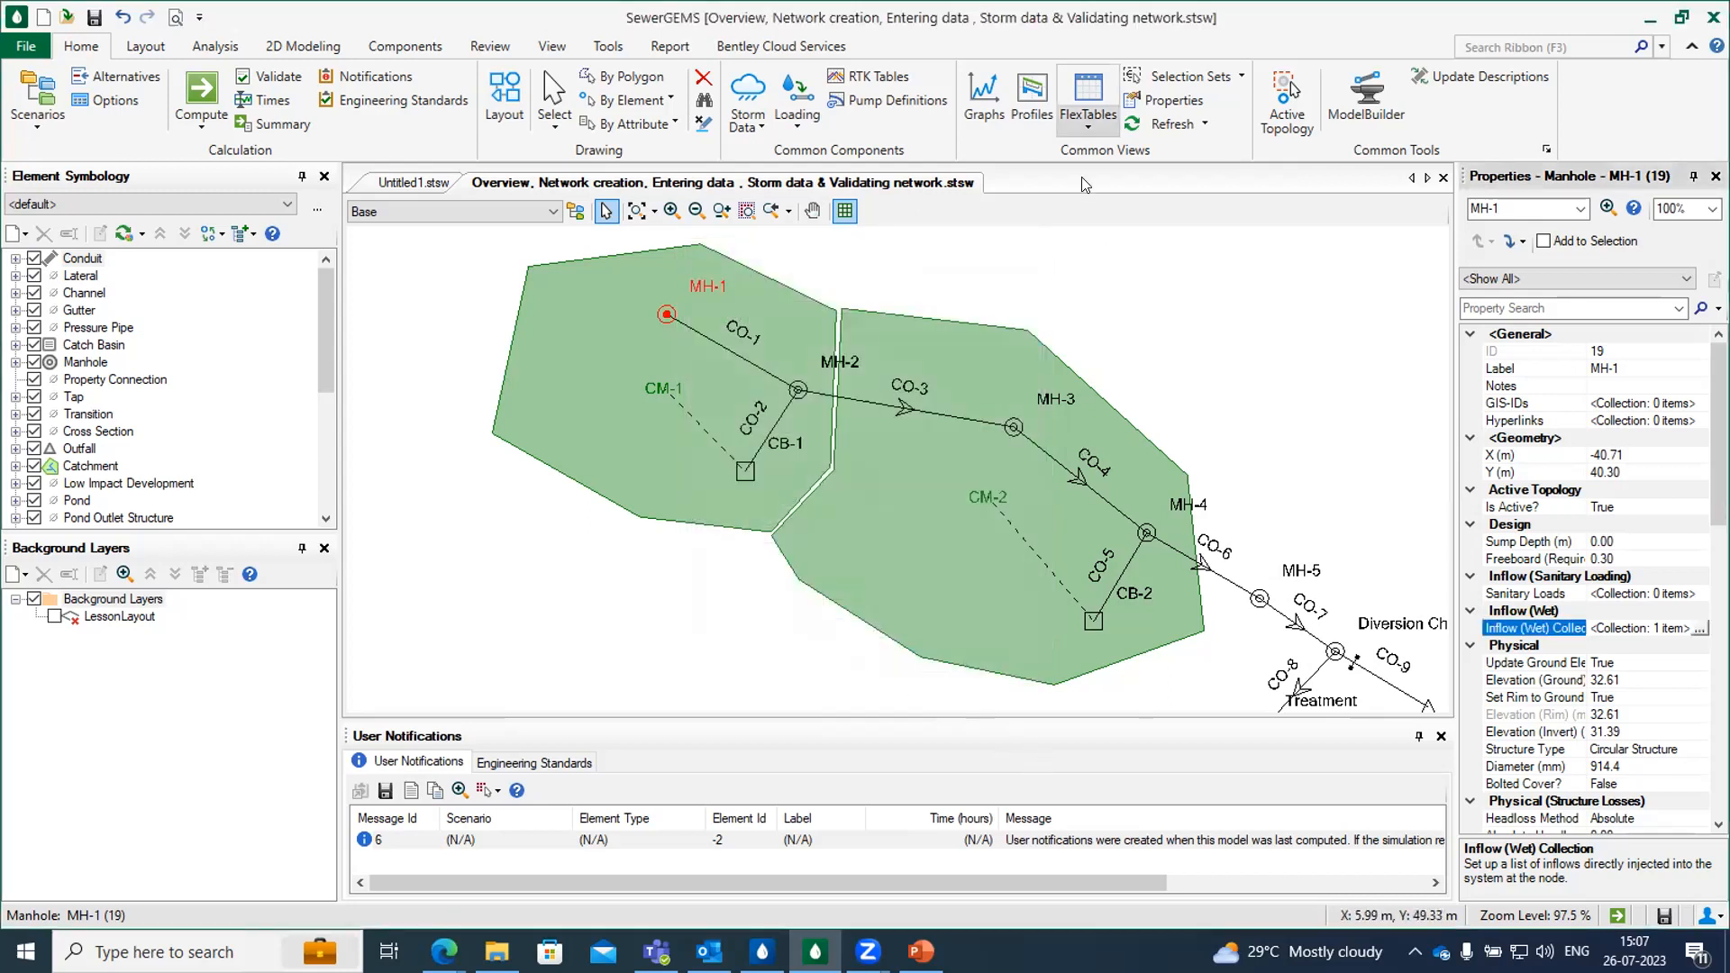
Step: View the properties of all manholes in the Manhole FlexTable and close it
click(1088, 117)
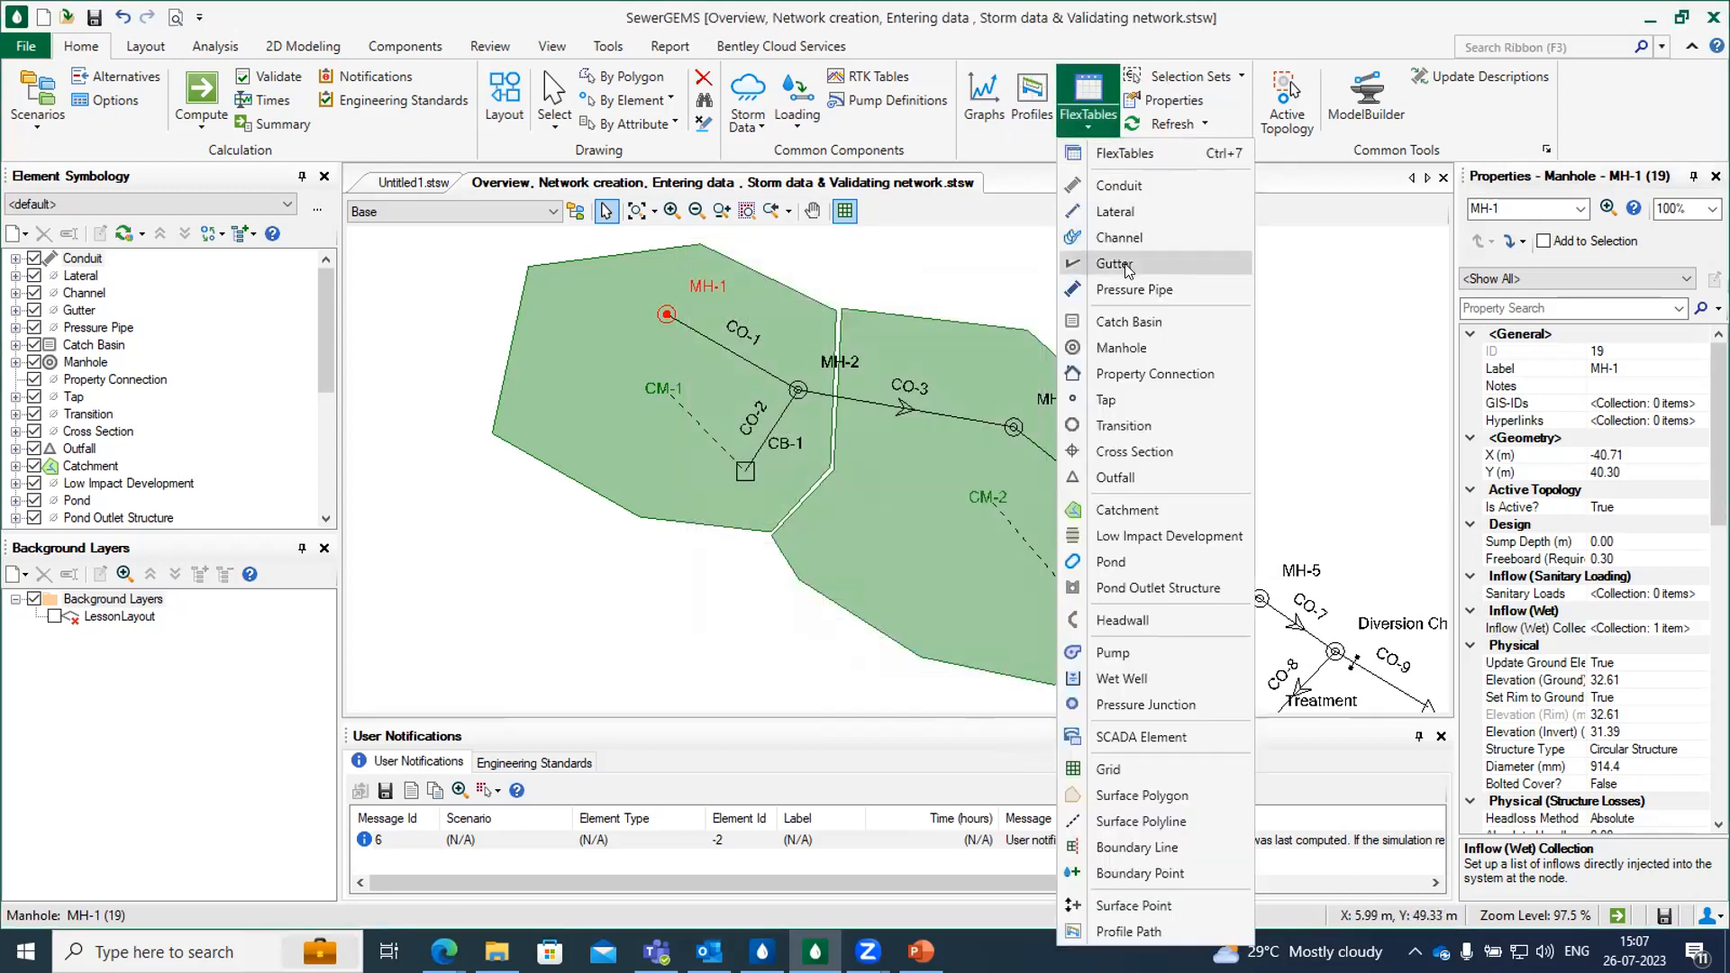
click(1145, 348)
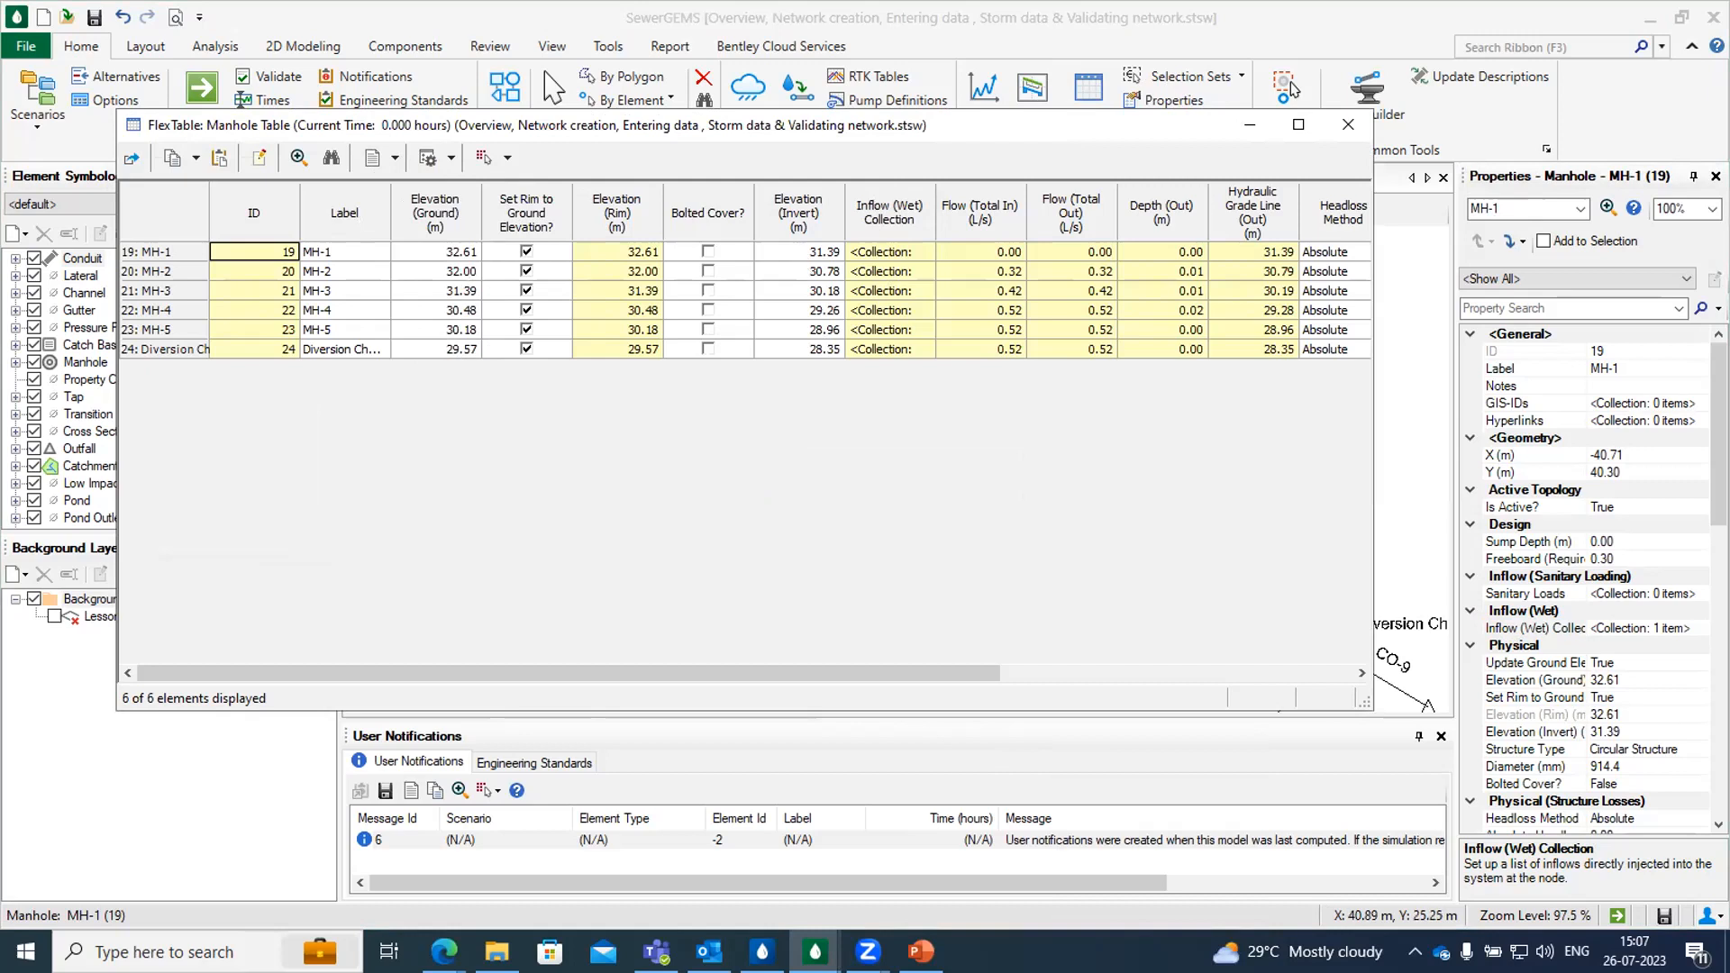
click(1348, 124)
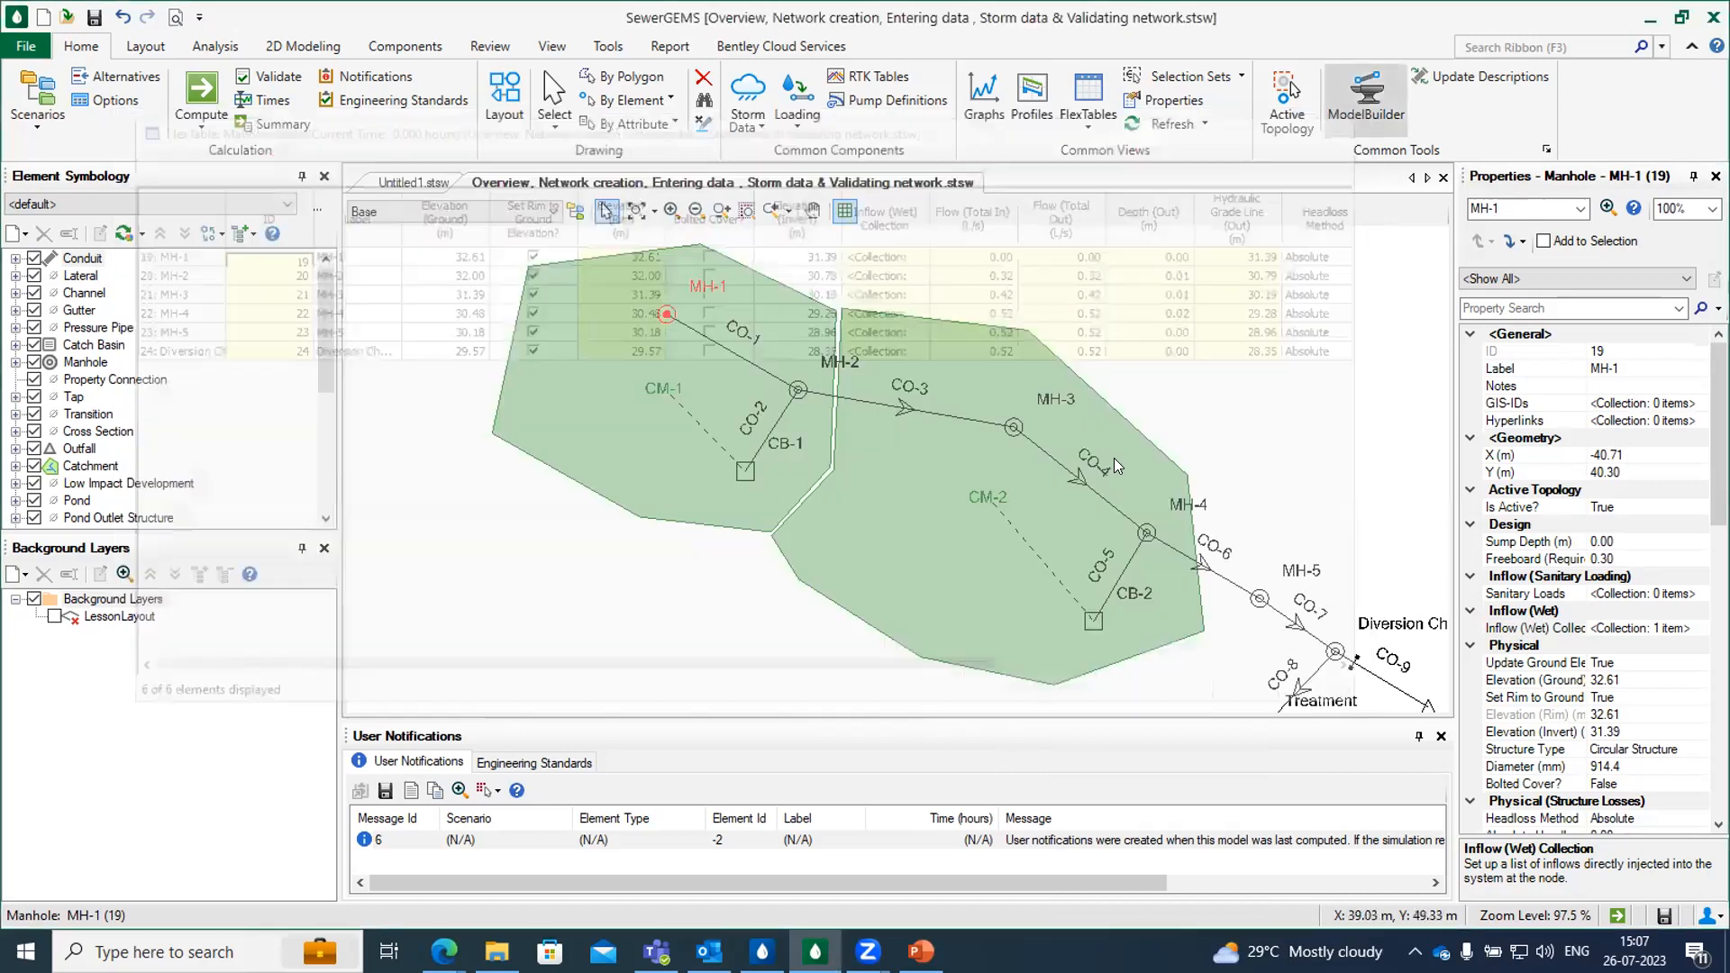
Step: Select catchments CM-1 and CM-2 in the drawing and open the Catchment FlexTable
click(525, 344)
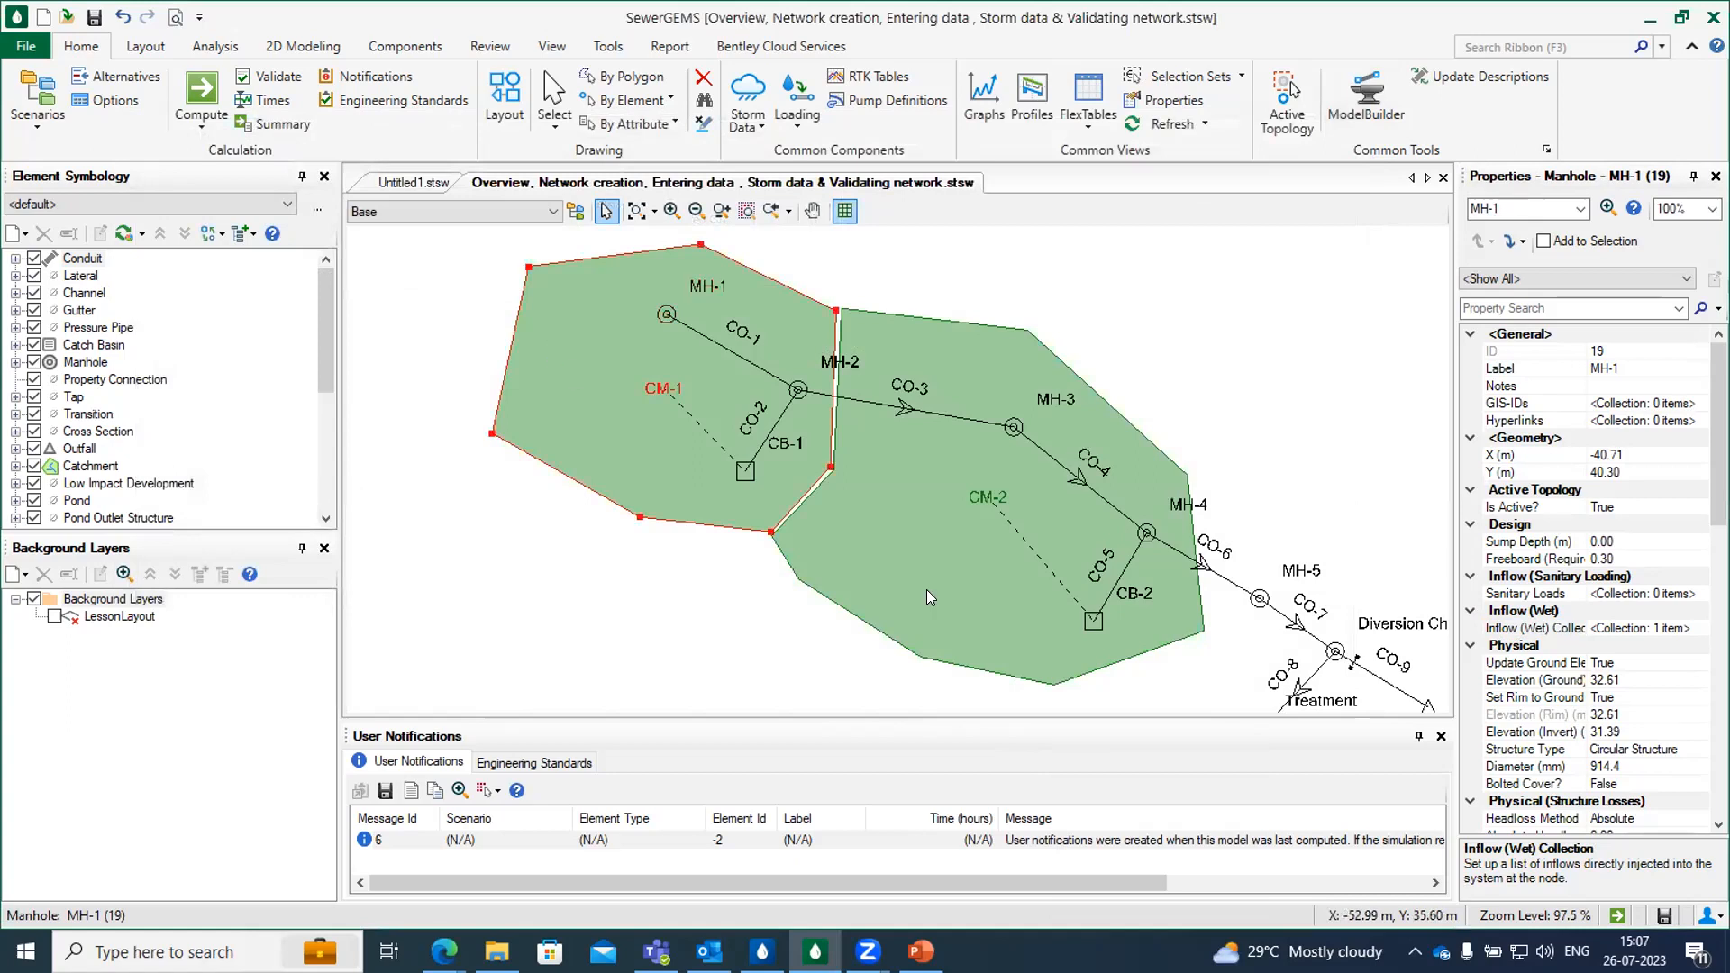
click(999, 422)
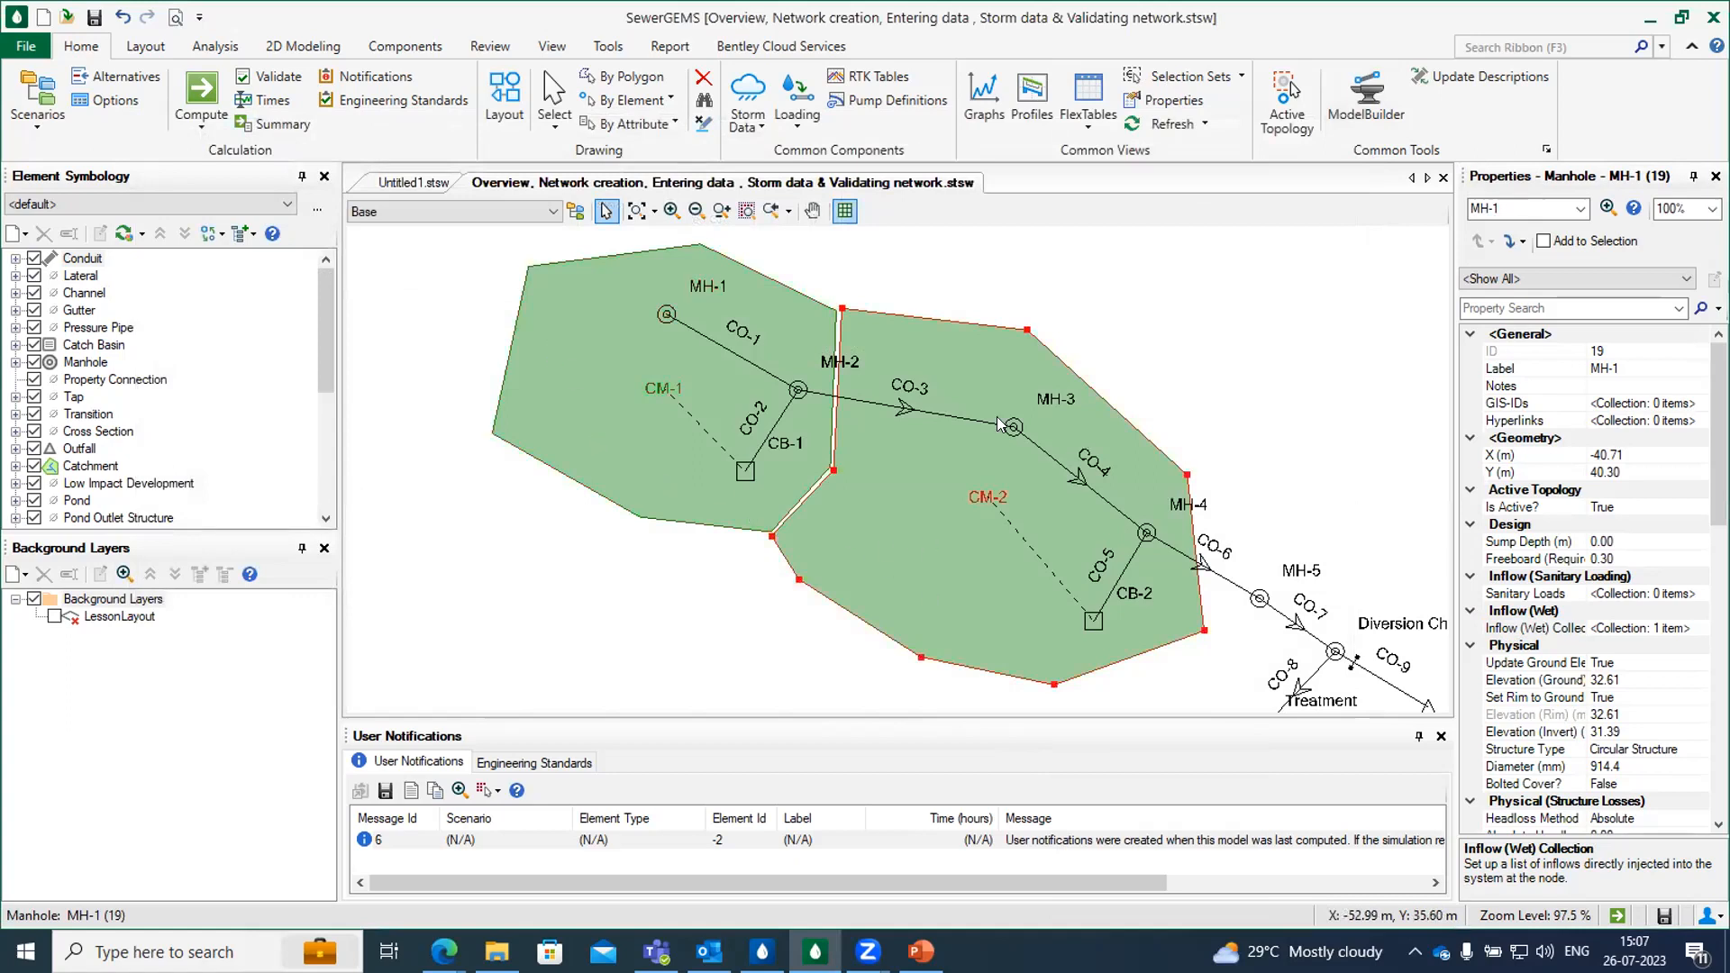
click(1081, 95)
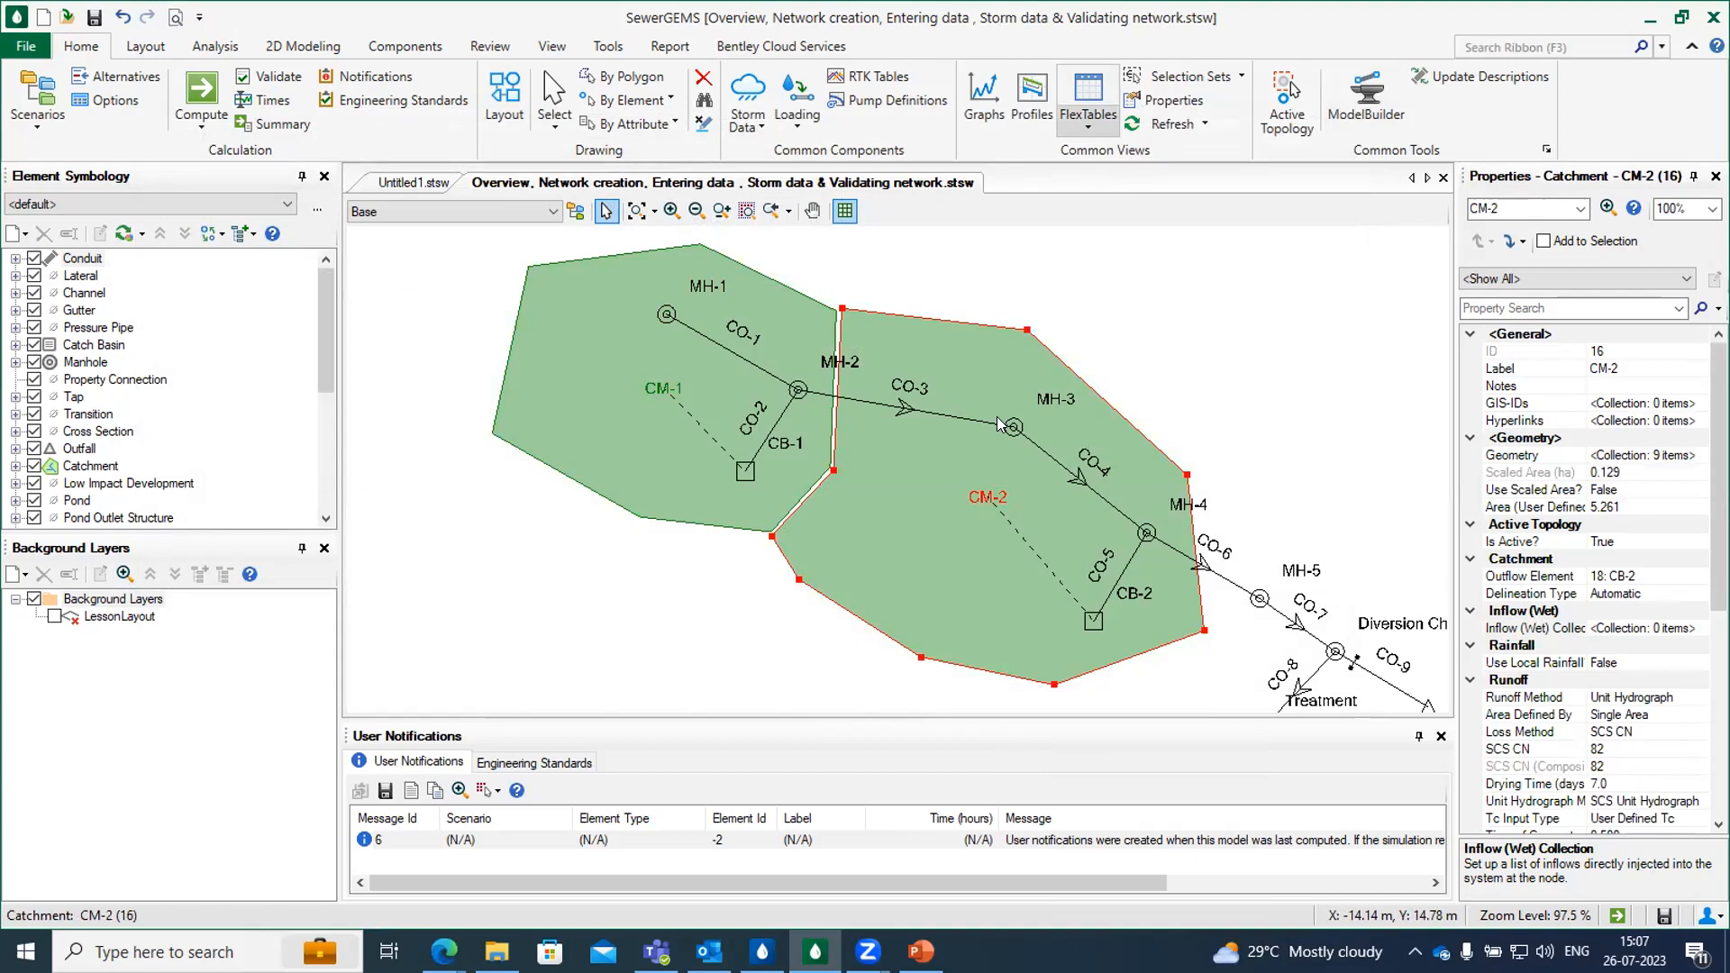
click(1127, 510)
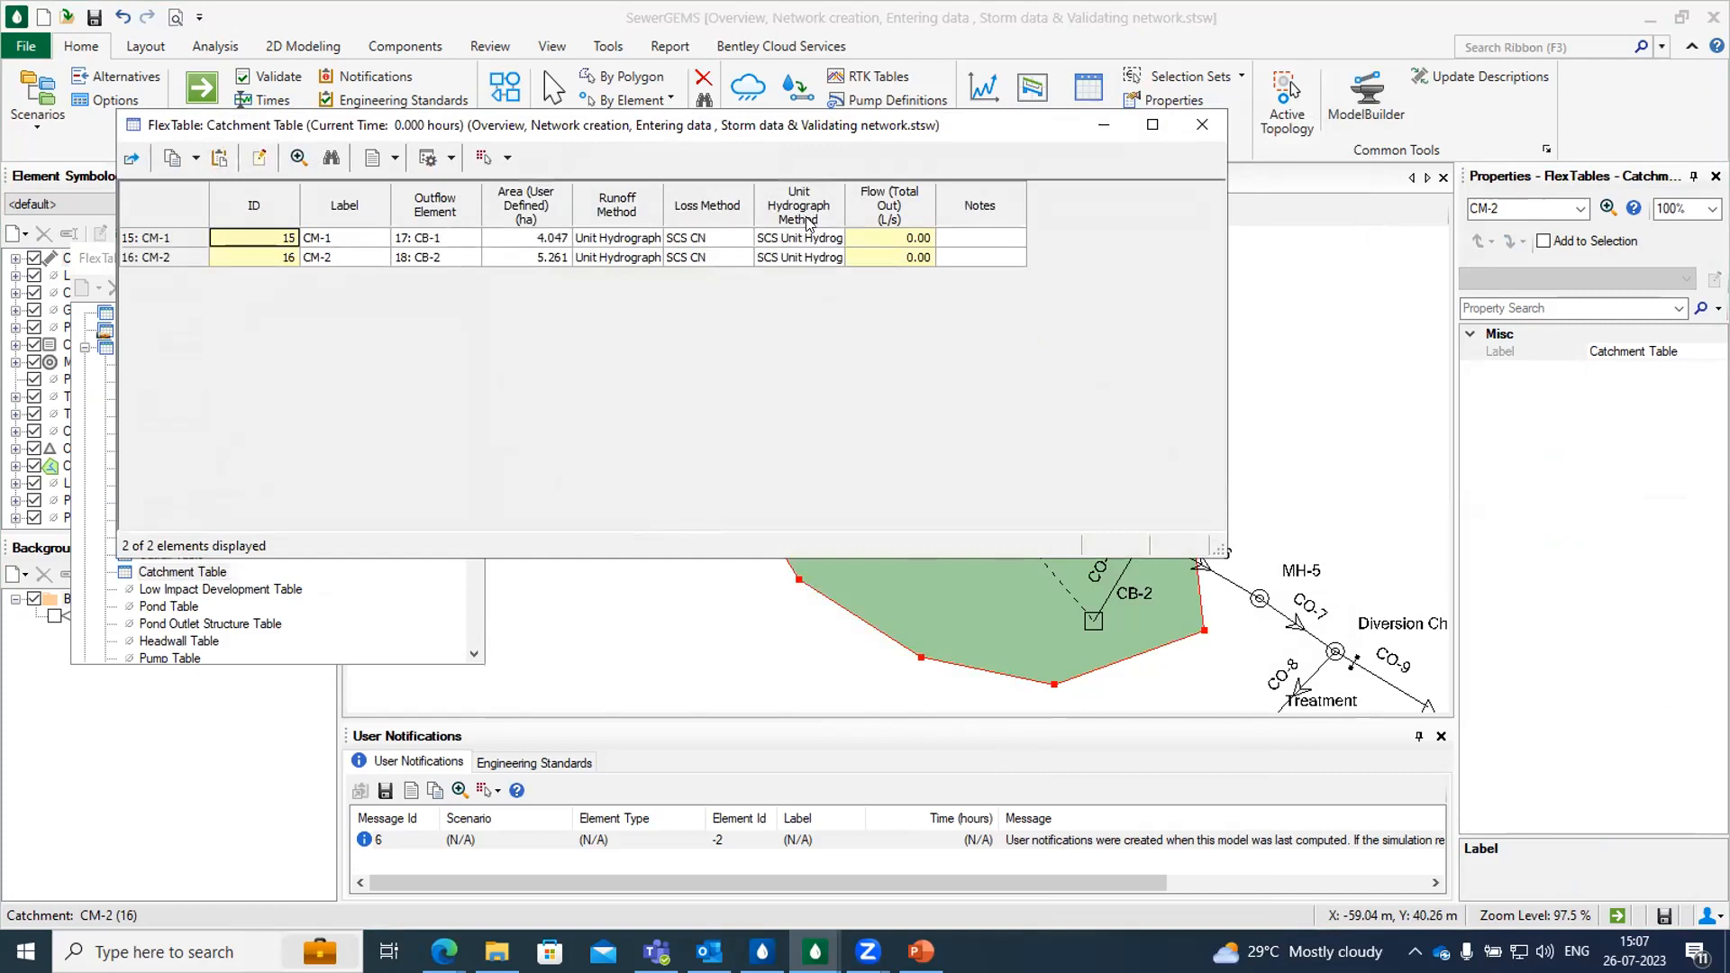
Step: Check the unit hydrograph methods for catchment CM-1 and choose SCS Unit Hydrograph
click(825, 239)
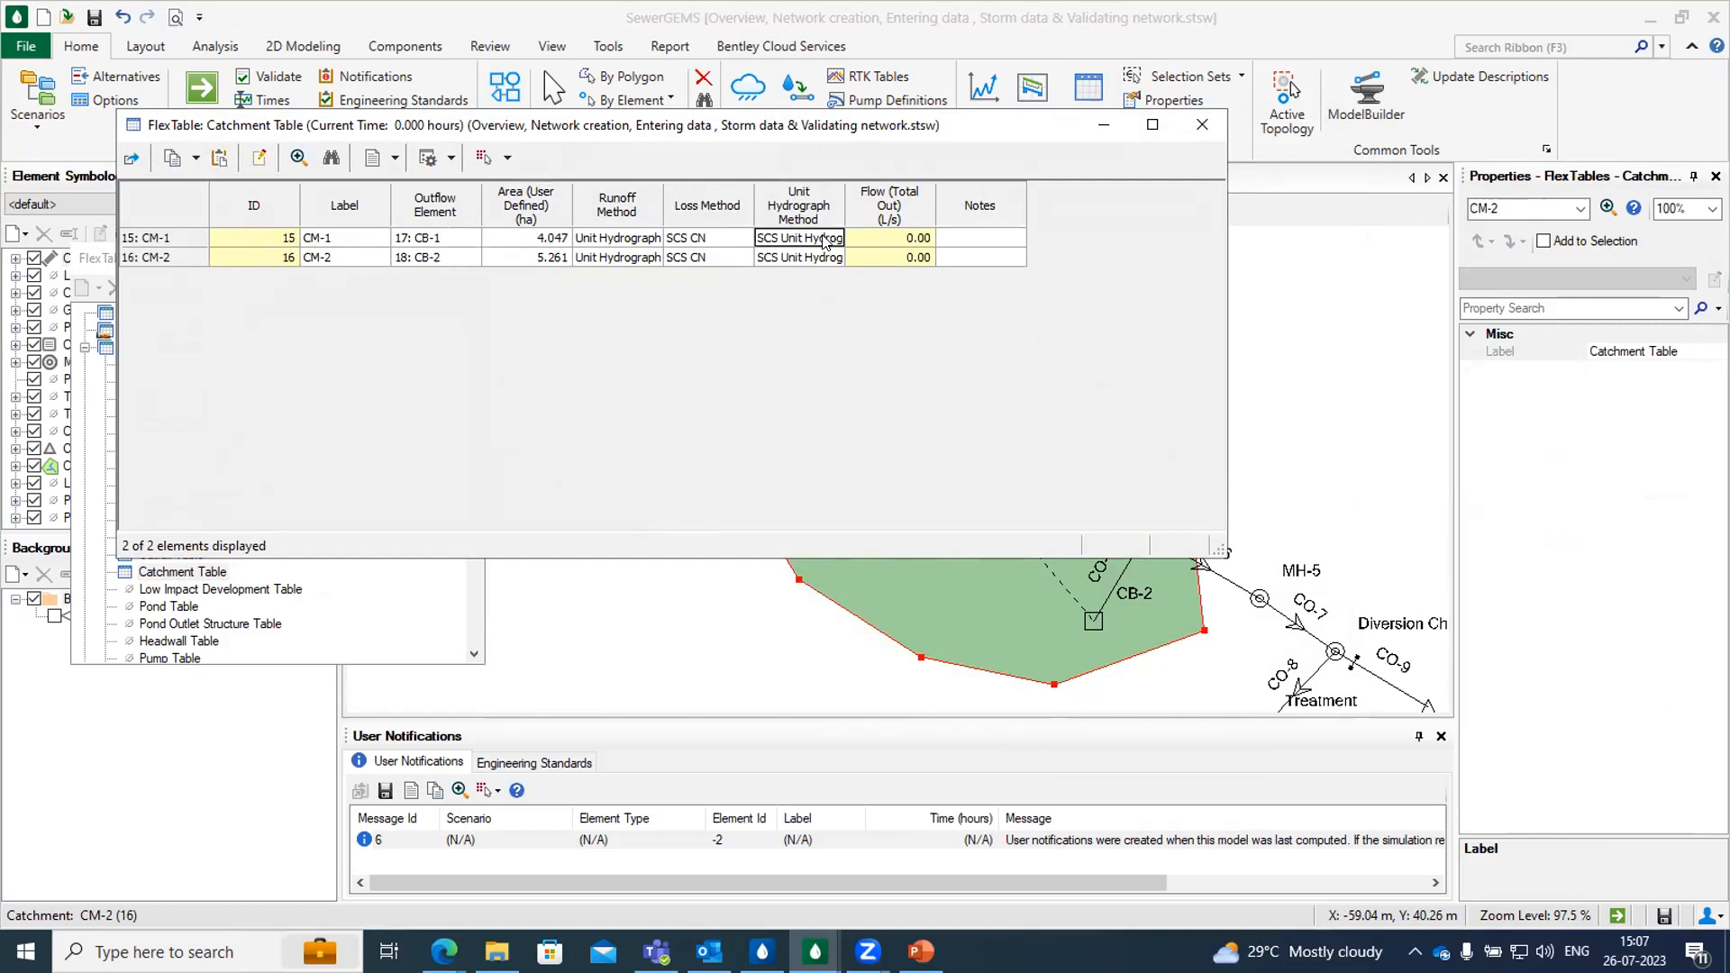
click(829, 239)
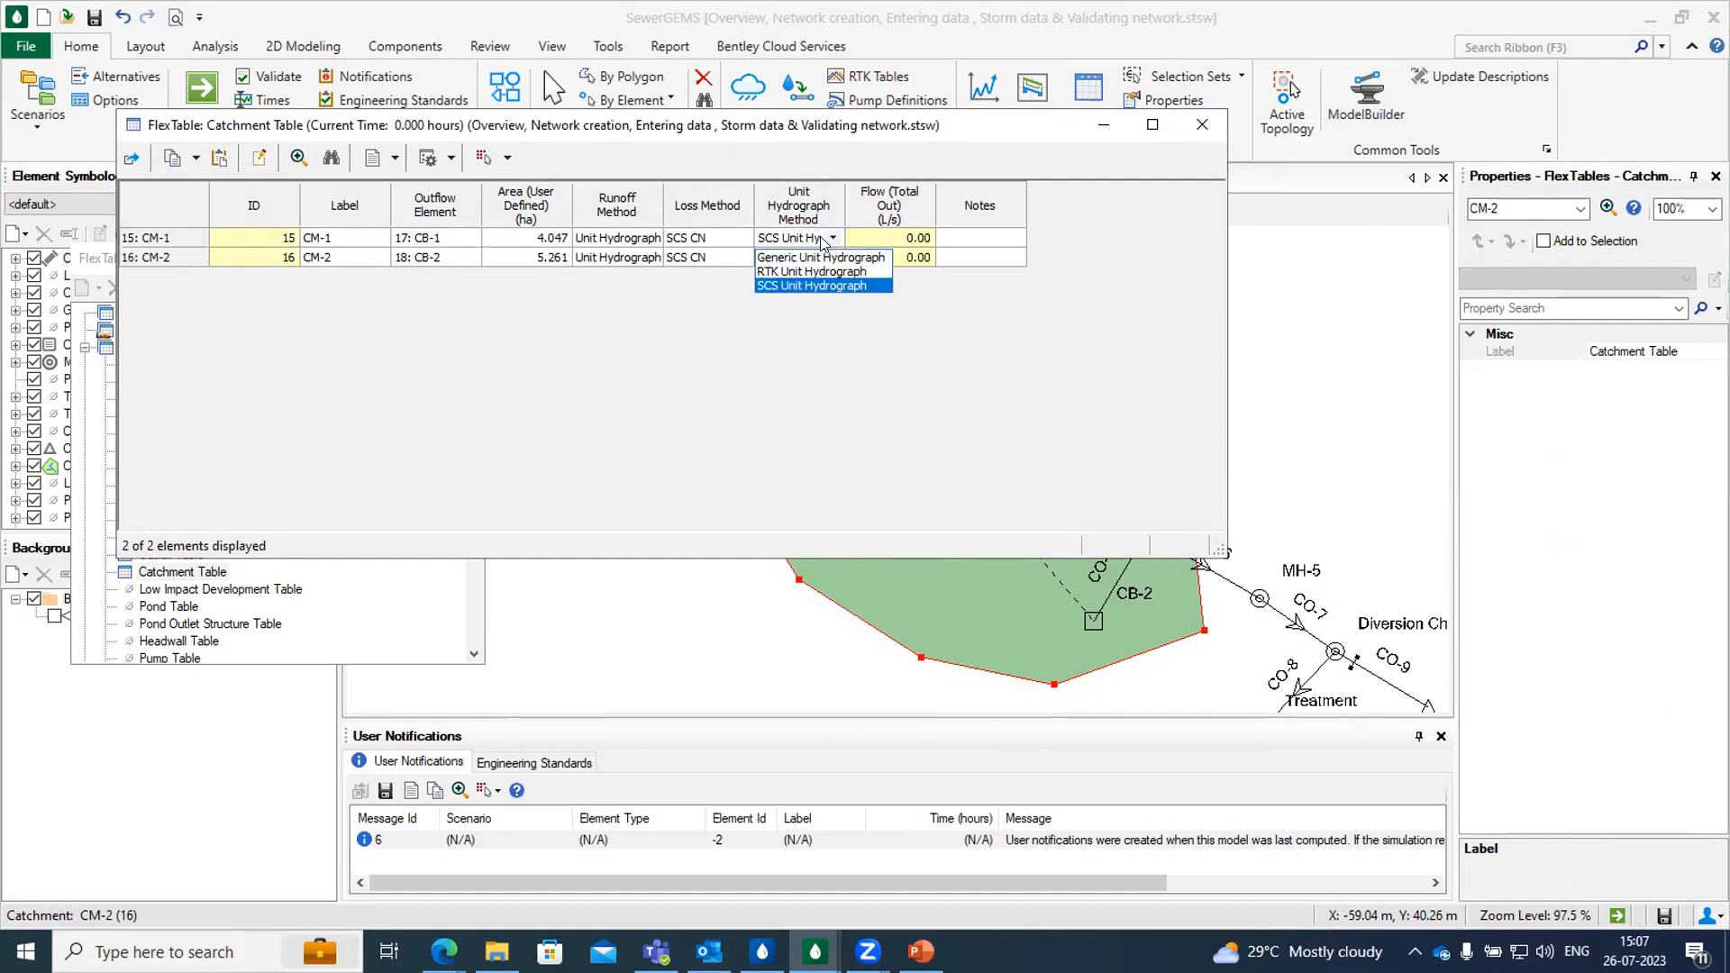
click(831, 286)
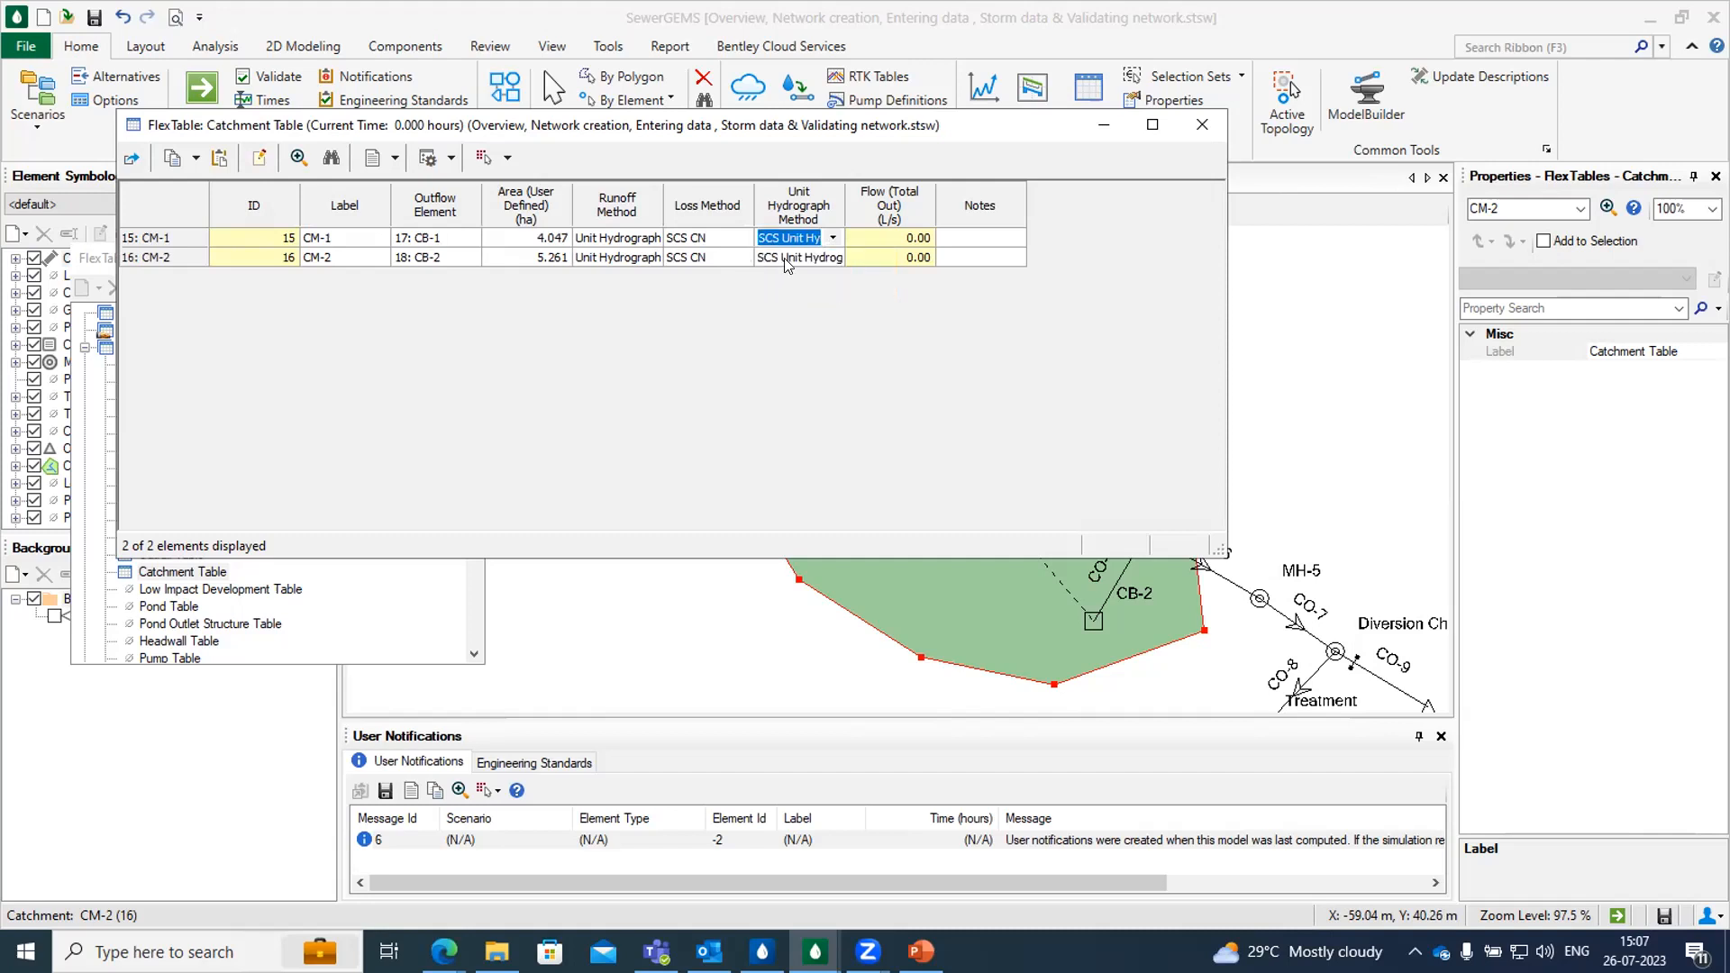
Step: Review the loss methods available for catchment CM-1 without choosing another one
click(730, 236)
click(730, 236)
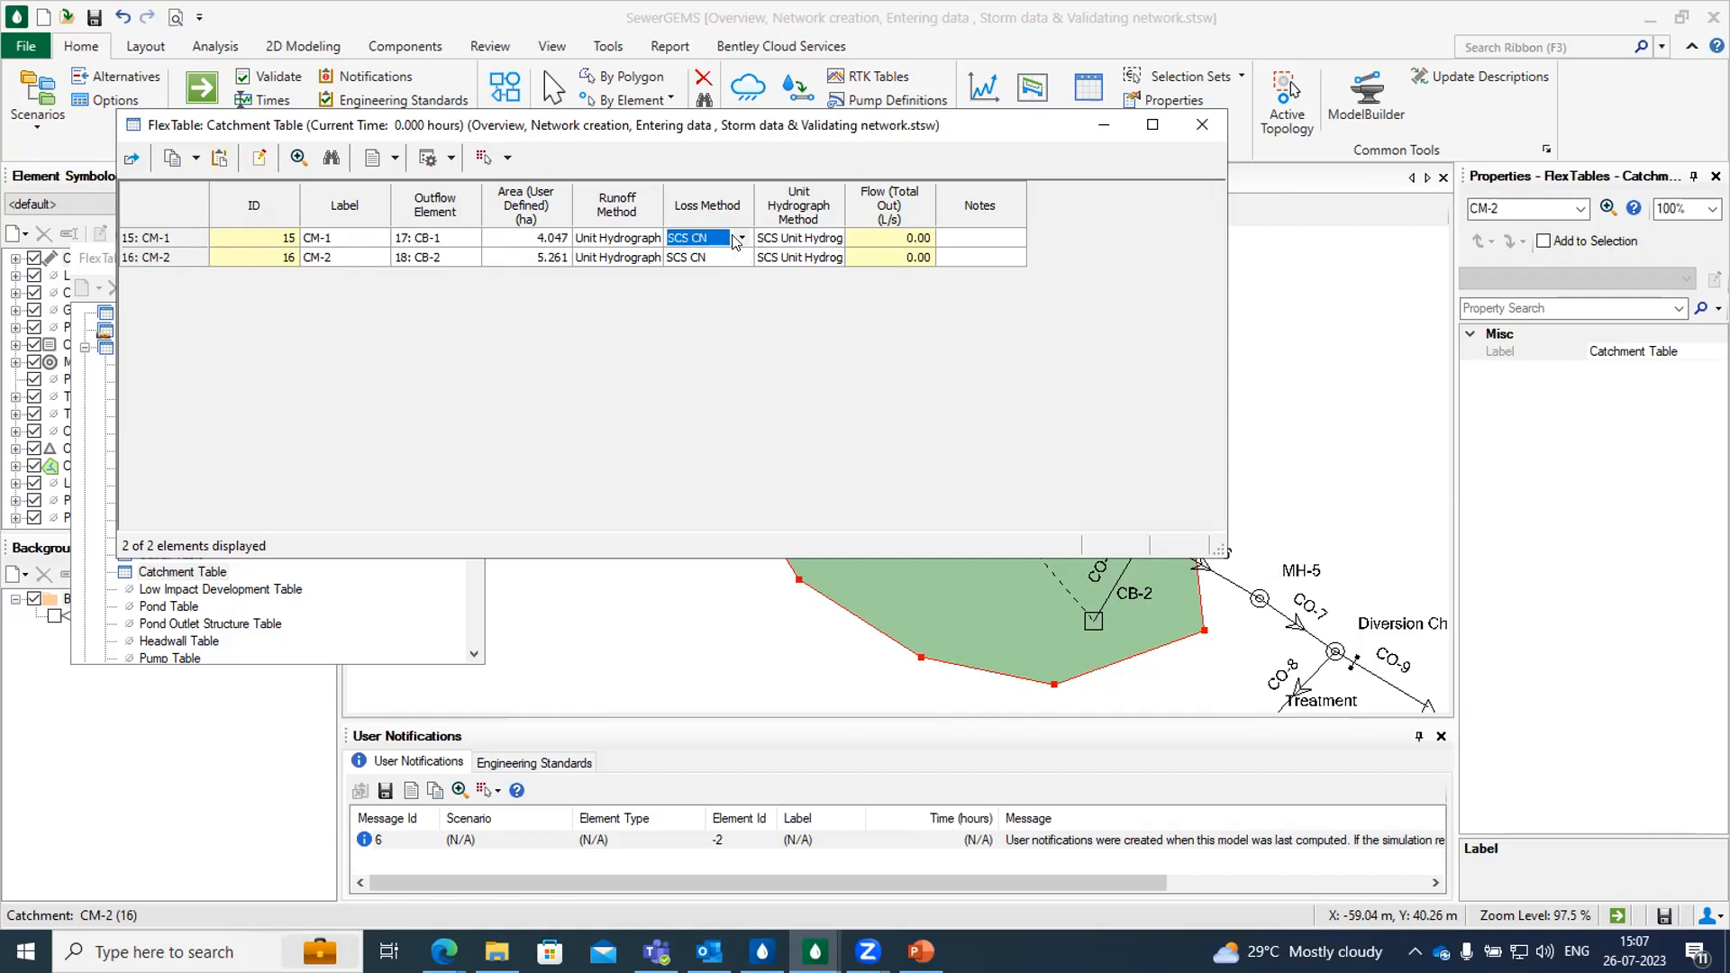
click(738, 239)
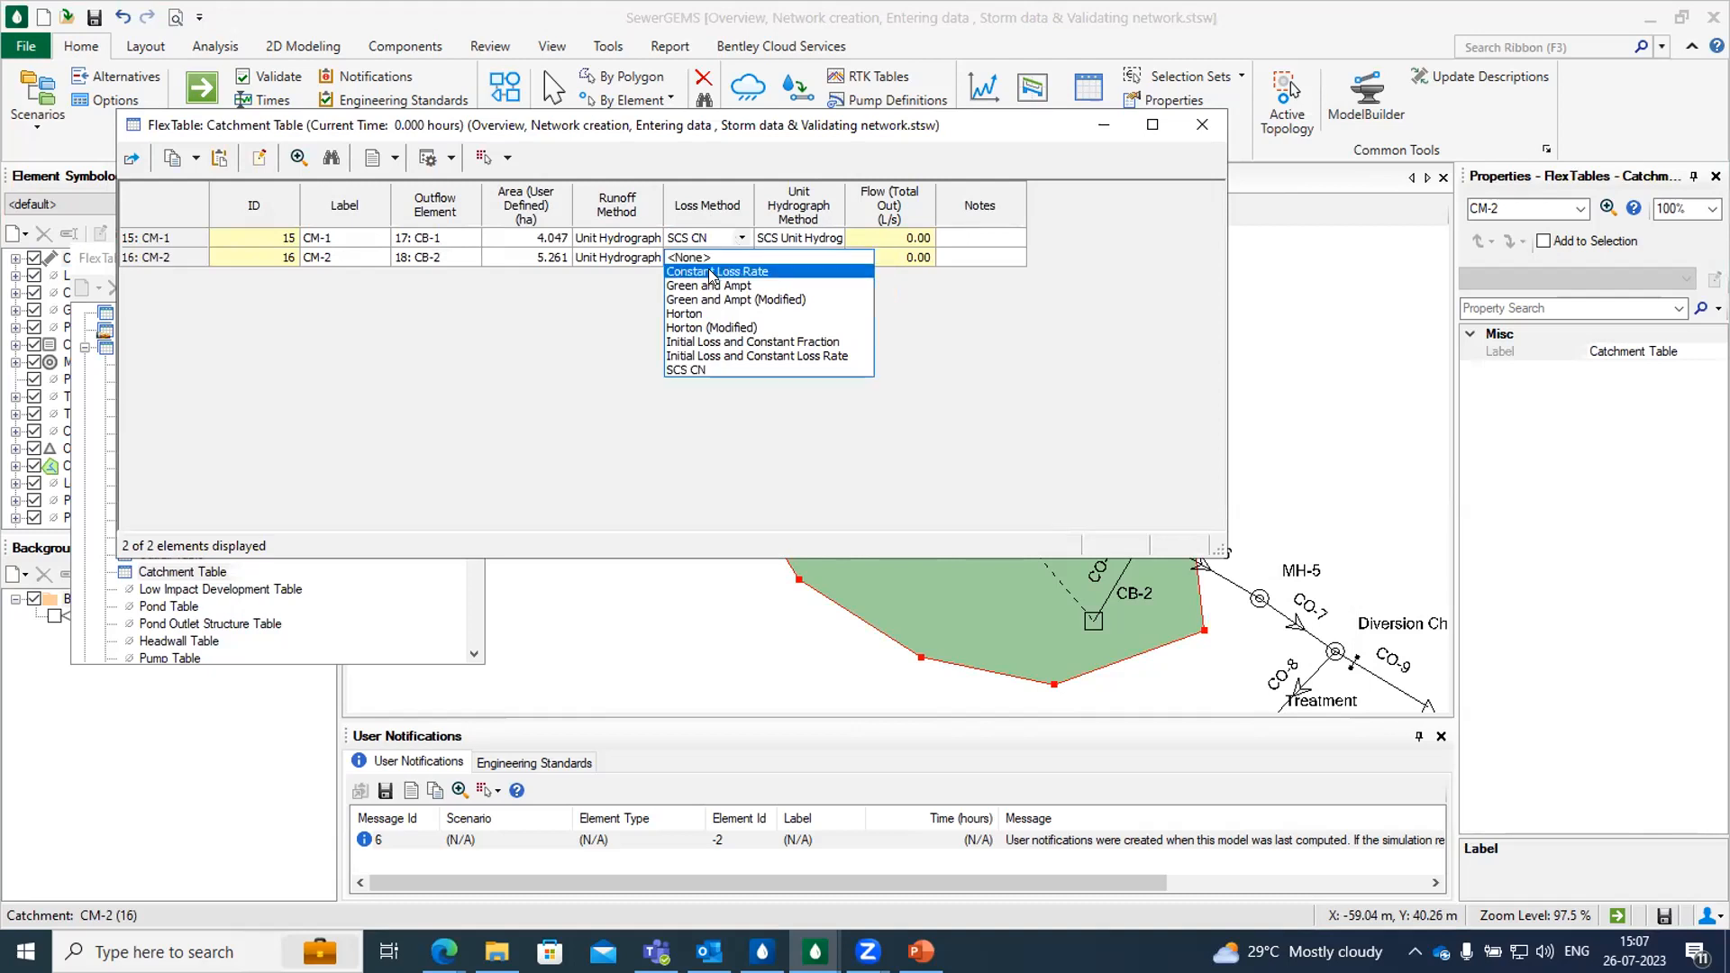
click(744, 237)
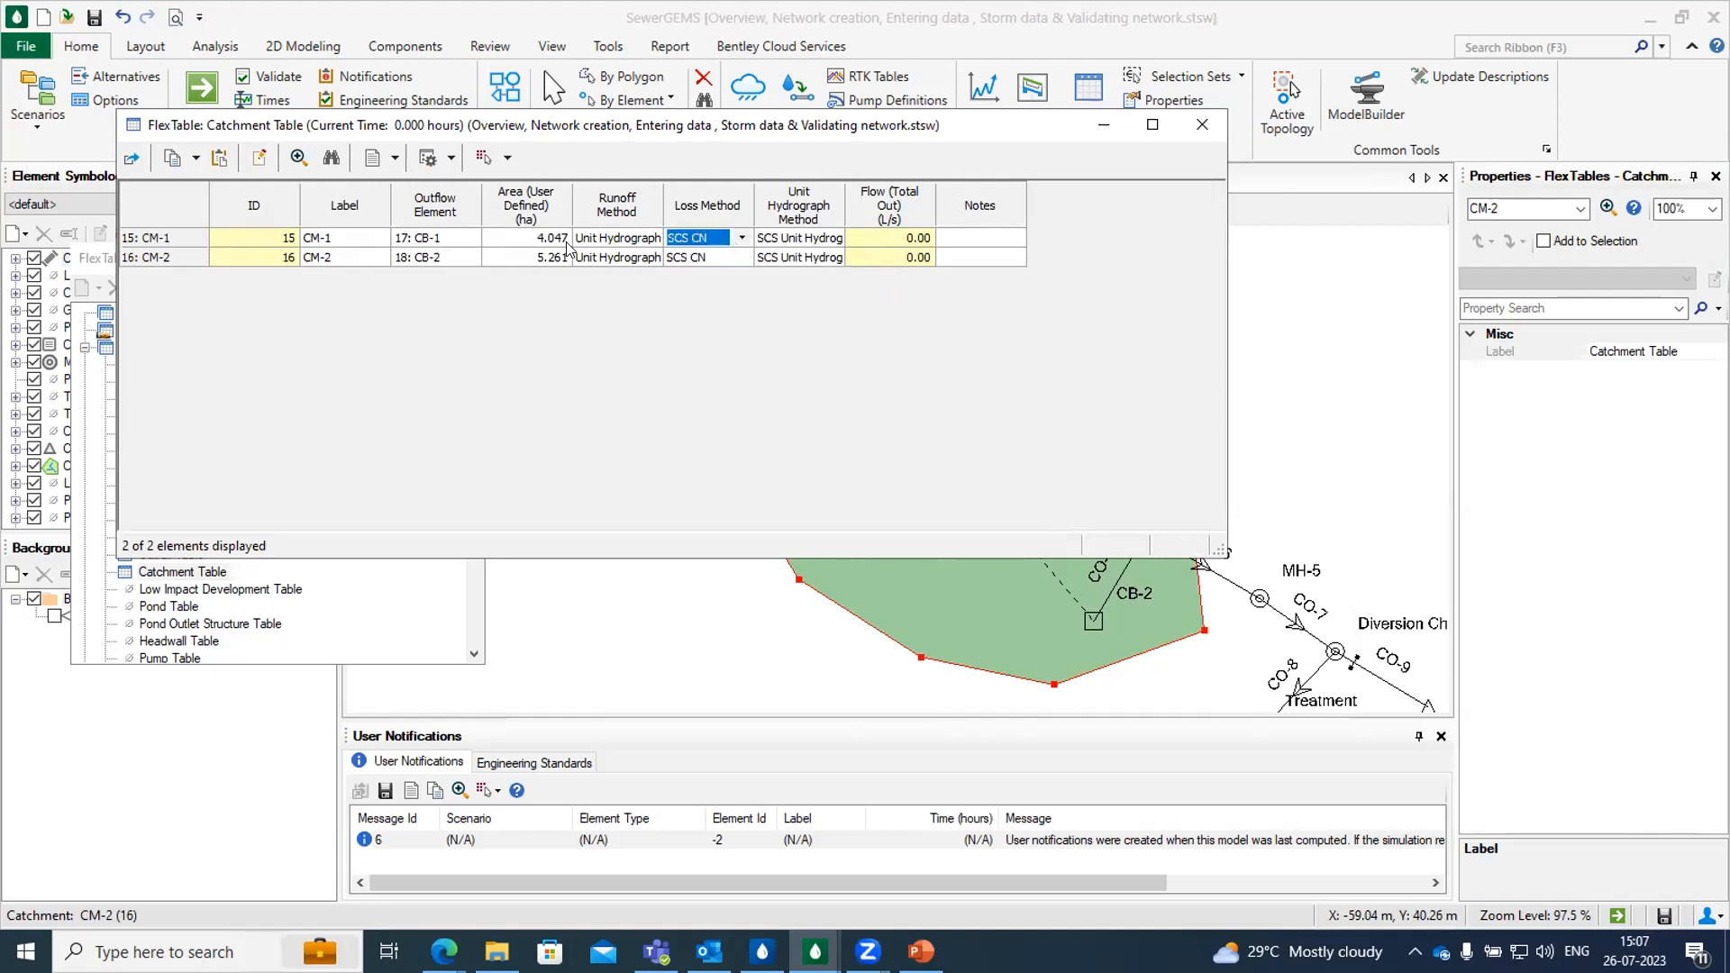
Step: Review the runoff methods available for catchment CM-1 without choosing another one, and minimize the Catchment FlexTable
click(617, 237)
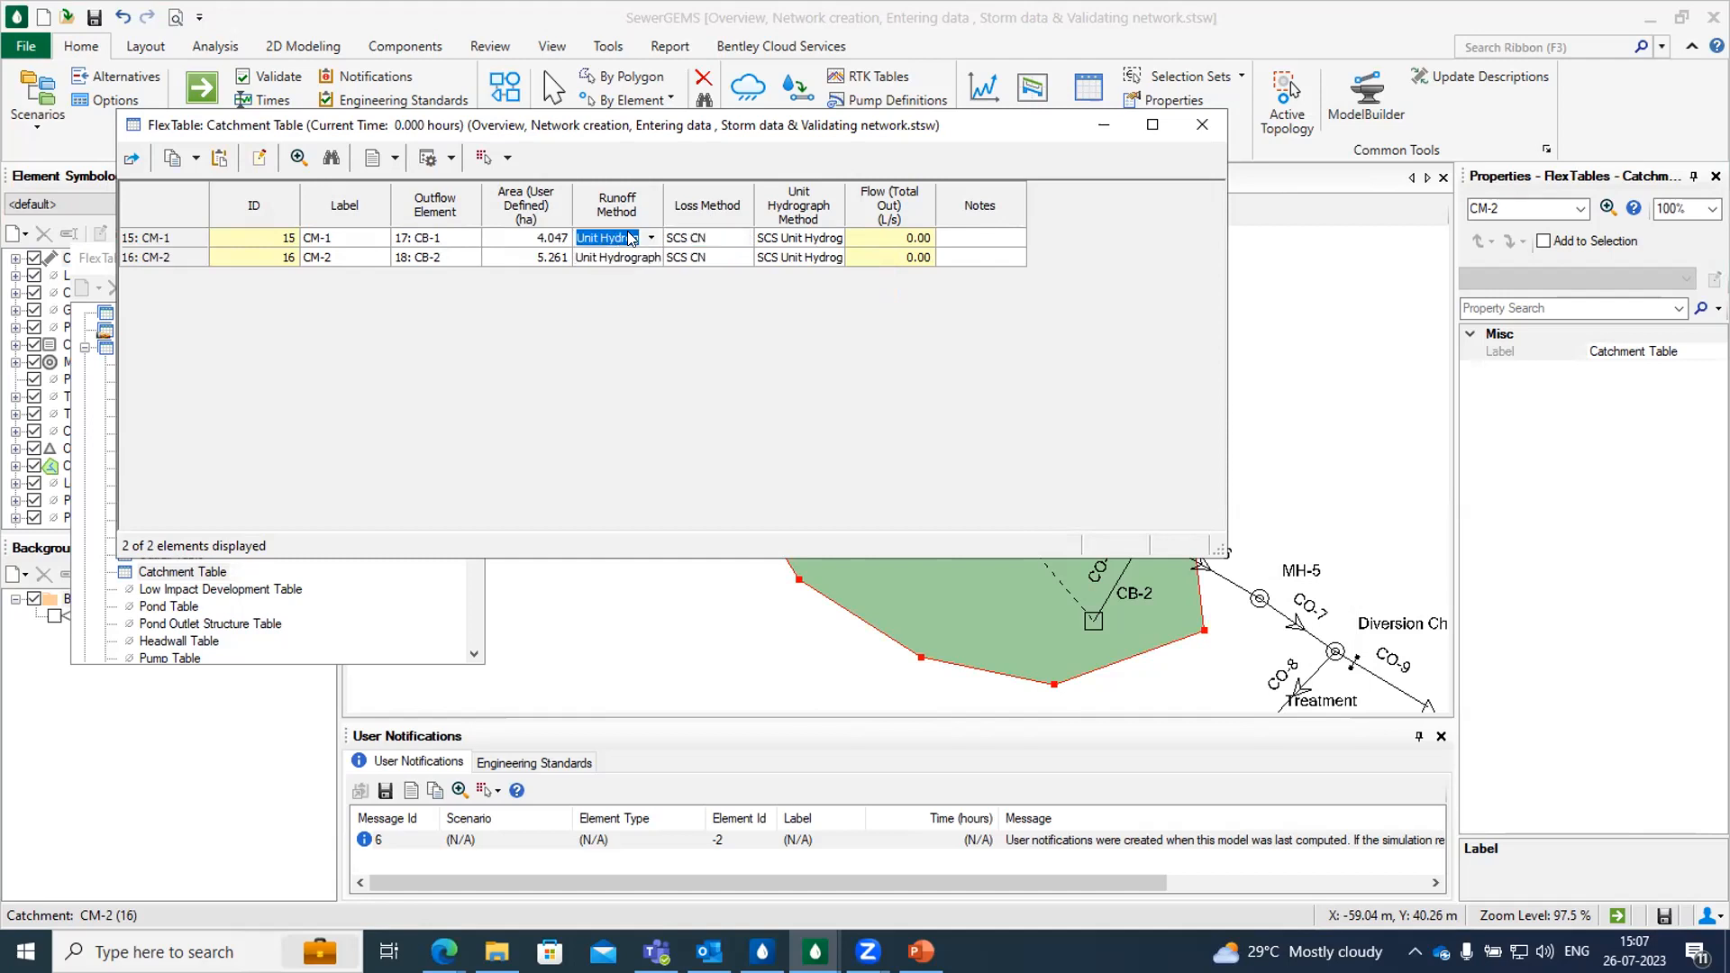
click(650, 238)
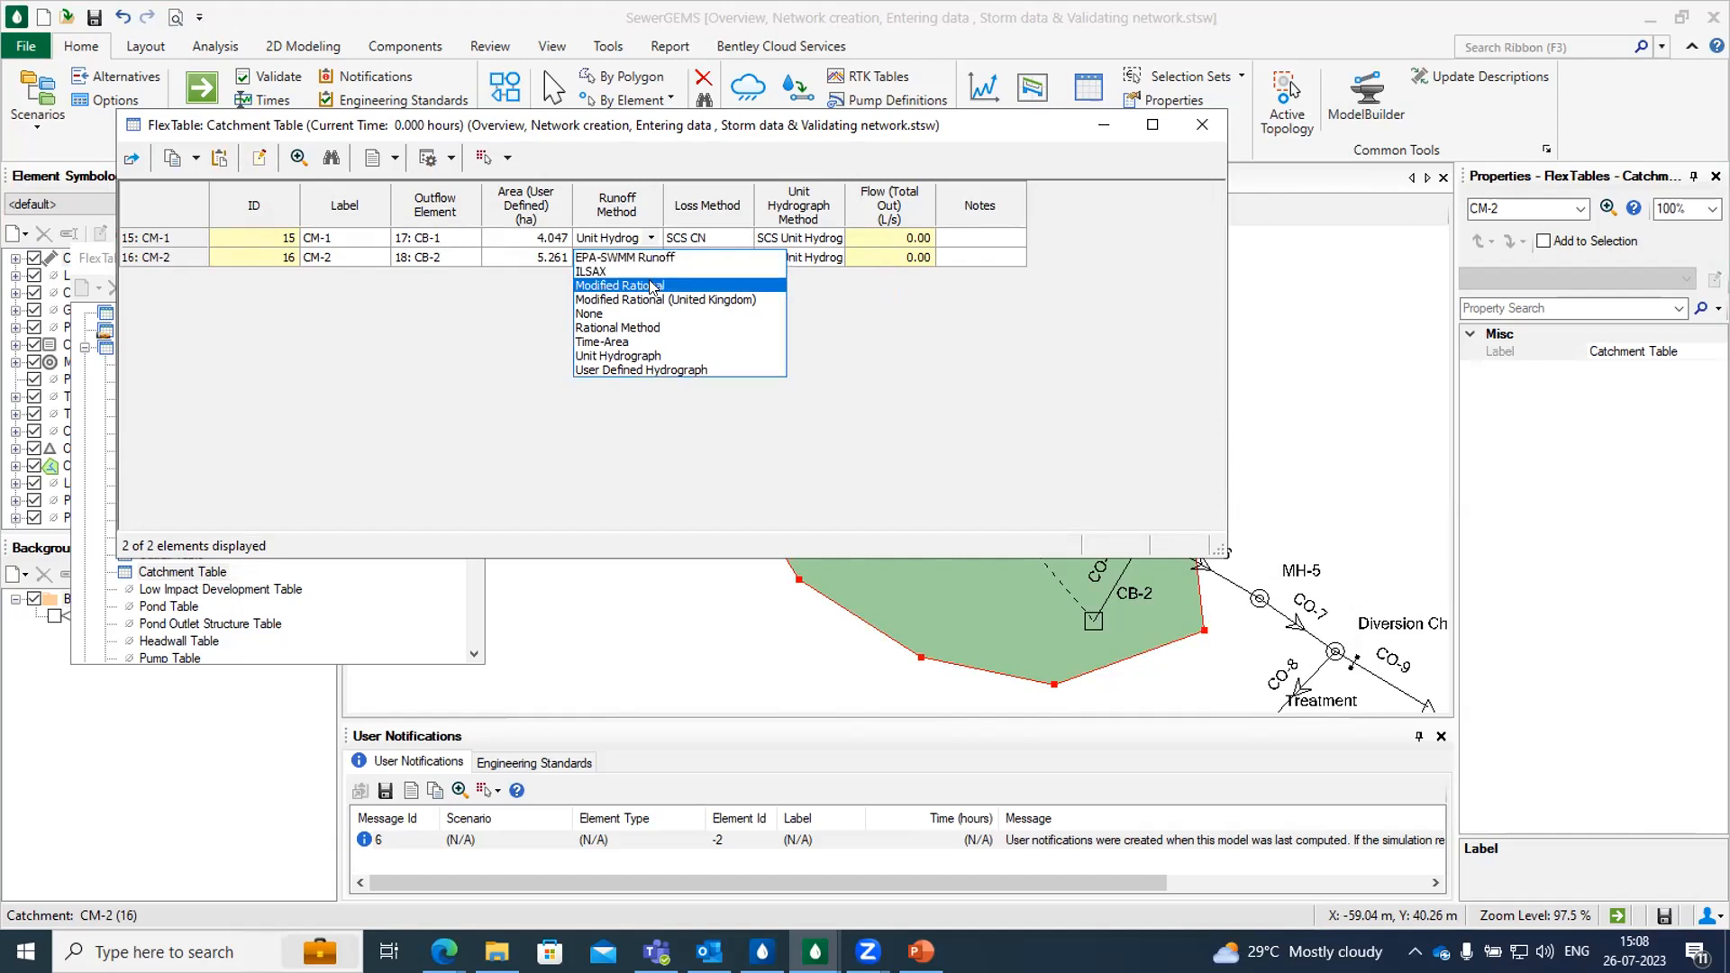
click(980, 357)
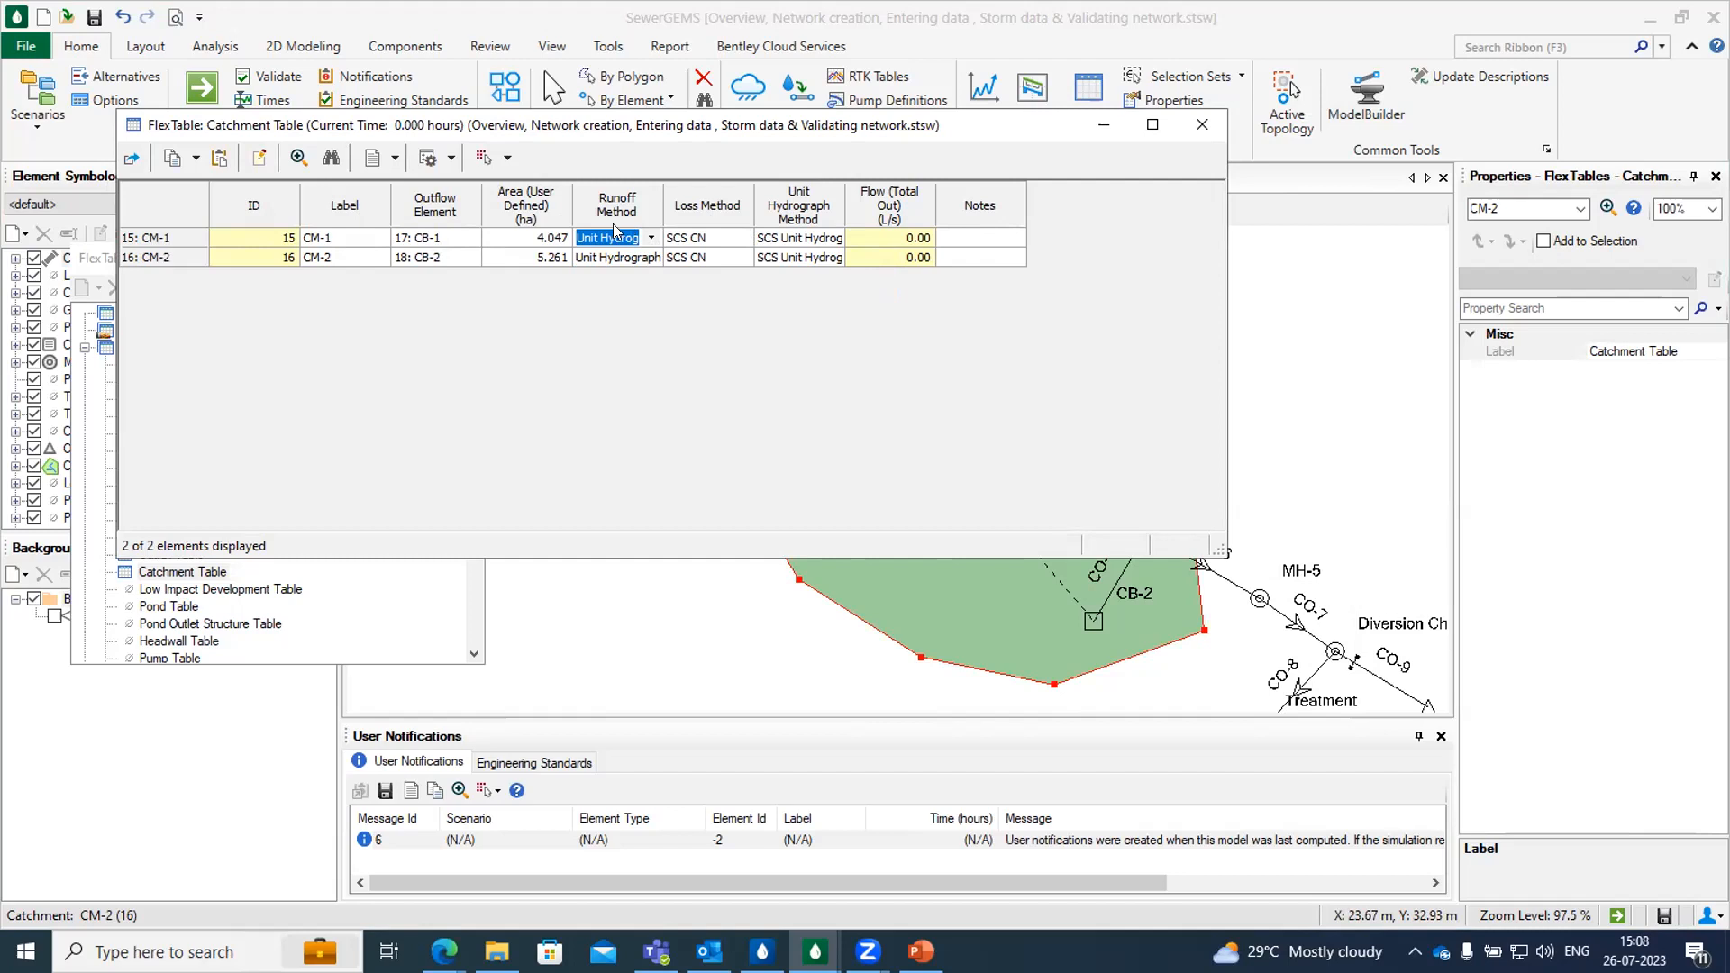
click(1104, 125)
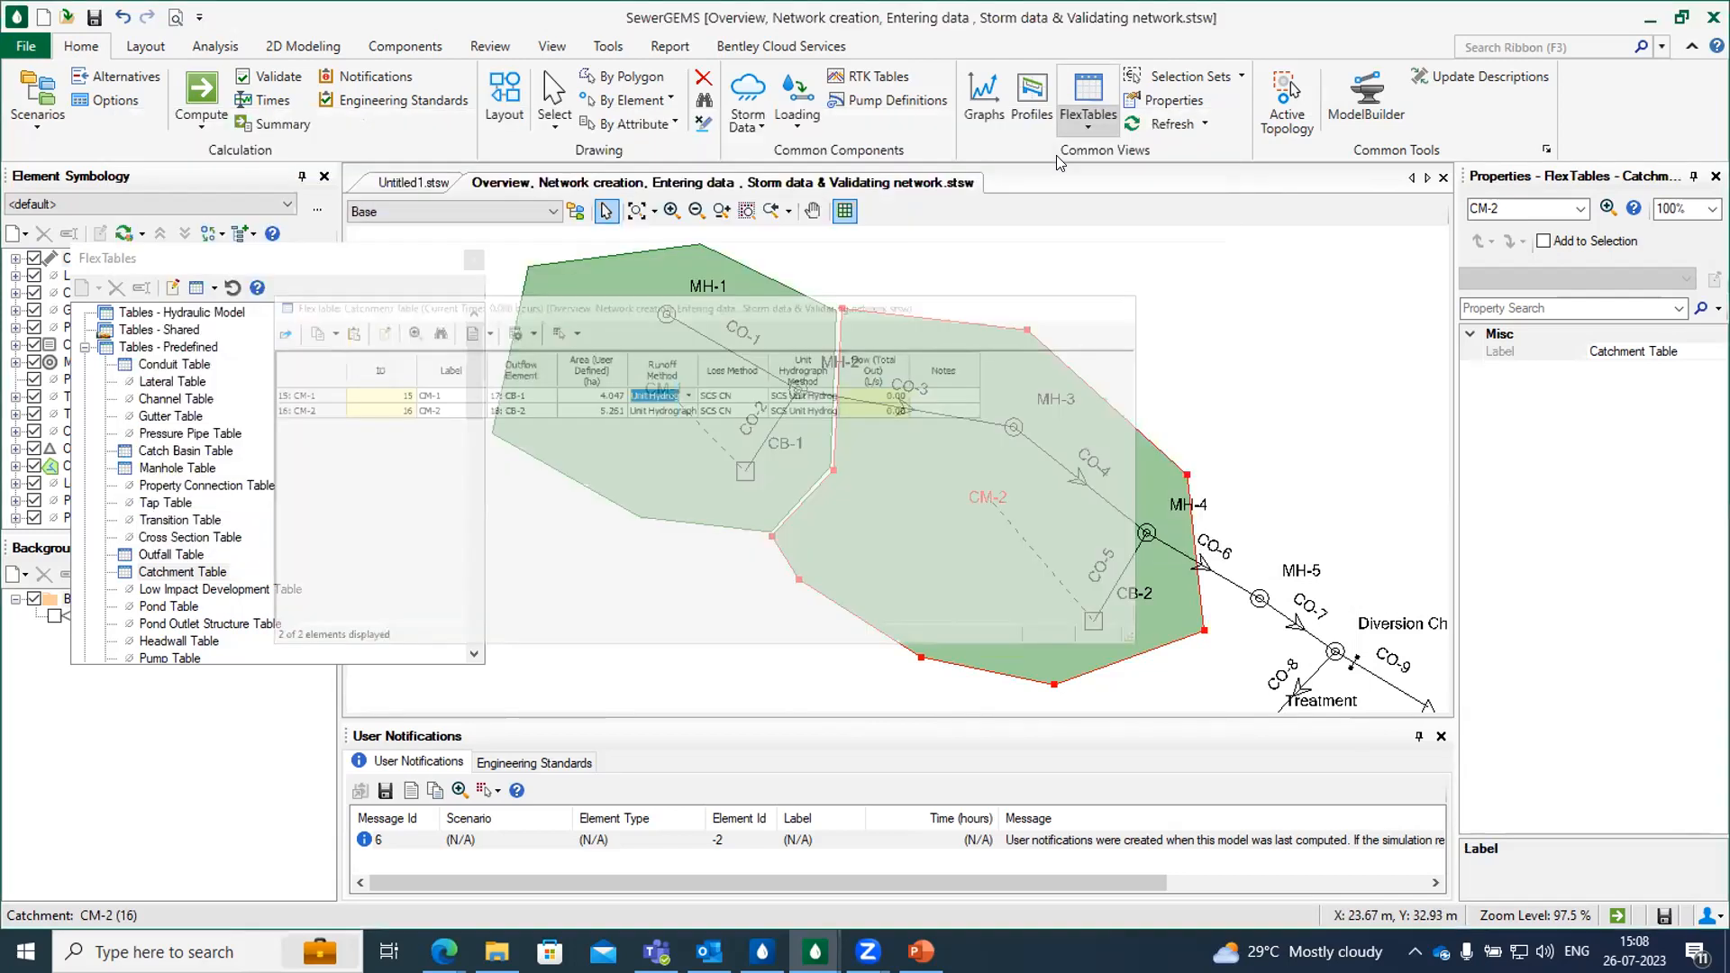
Step: Open the Conduit FlexTable and enlarge it to examine the inverts, lengths, slopes, section types and diameters of all conduits
click(746, 478)
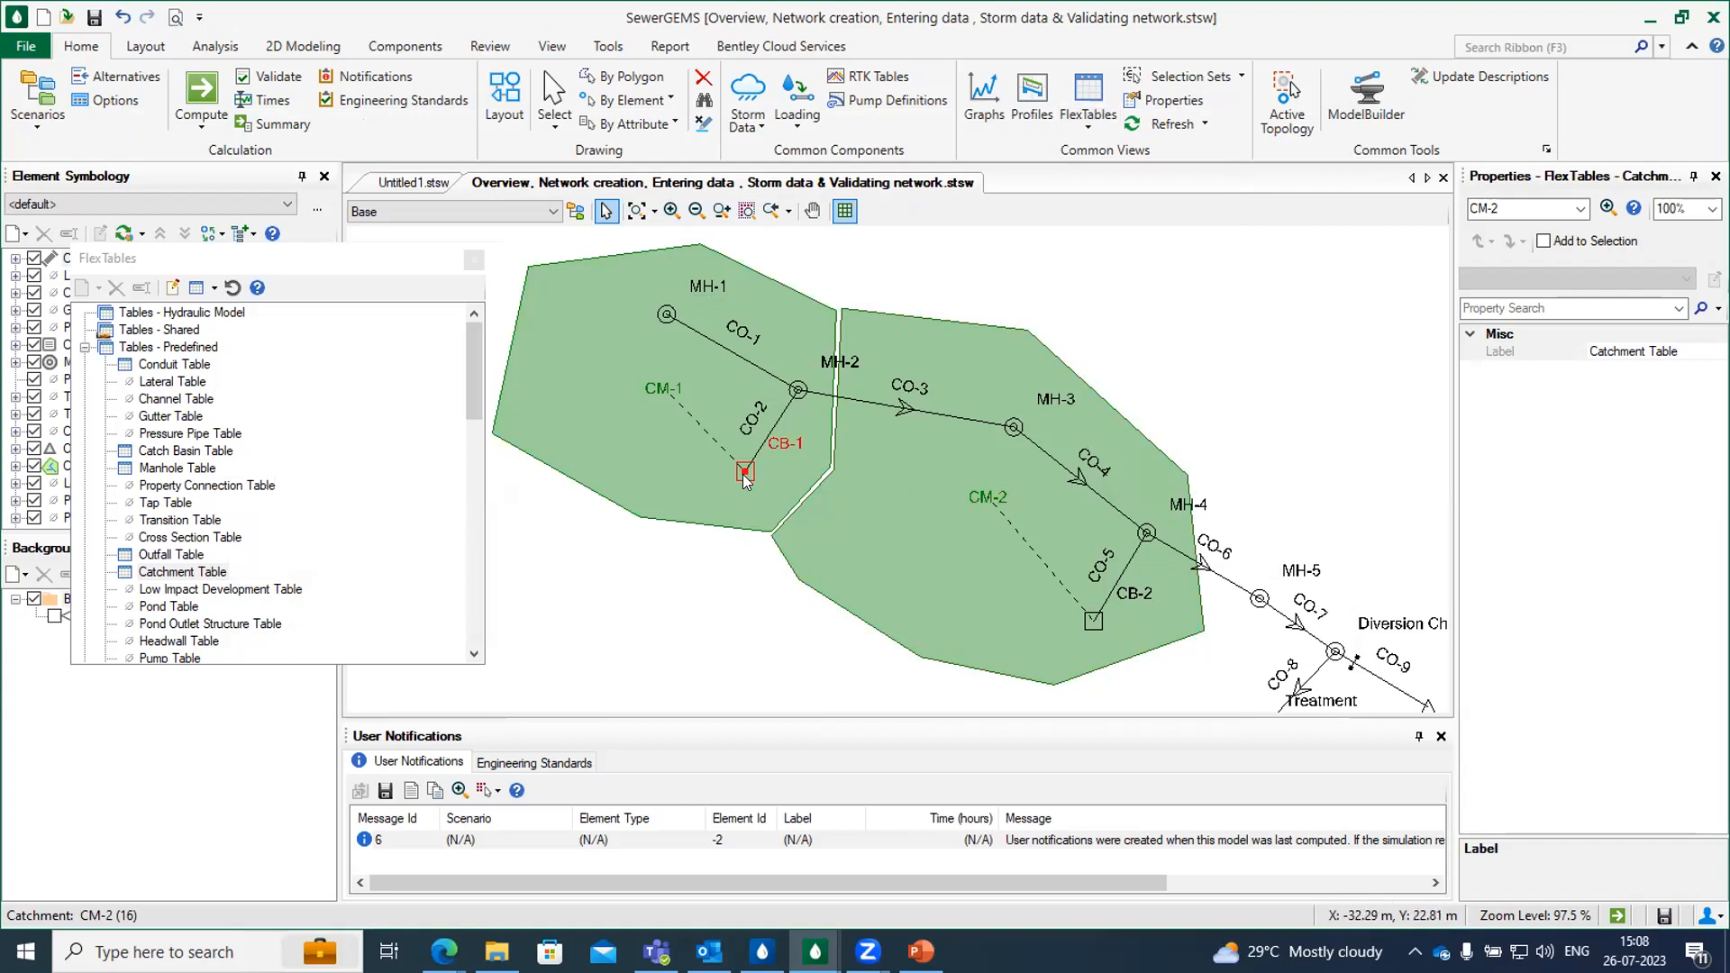
click(666, 314)
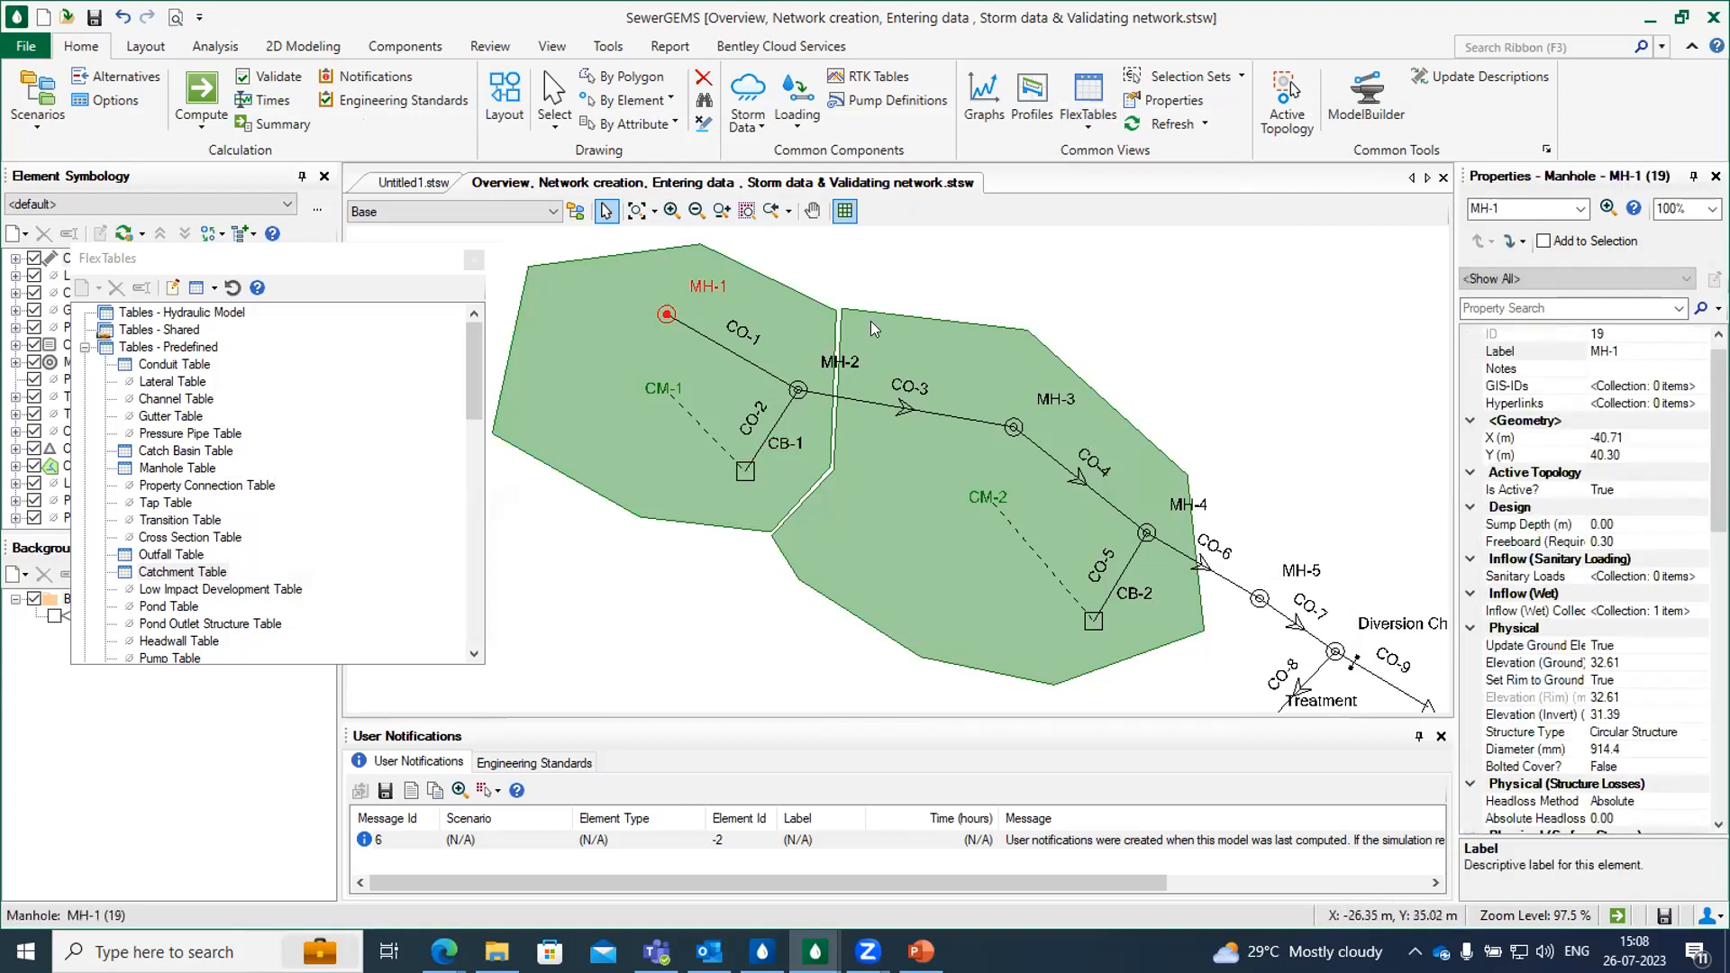
click(1089, 122)
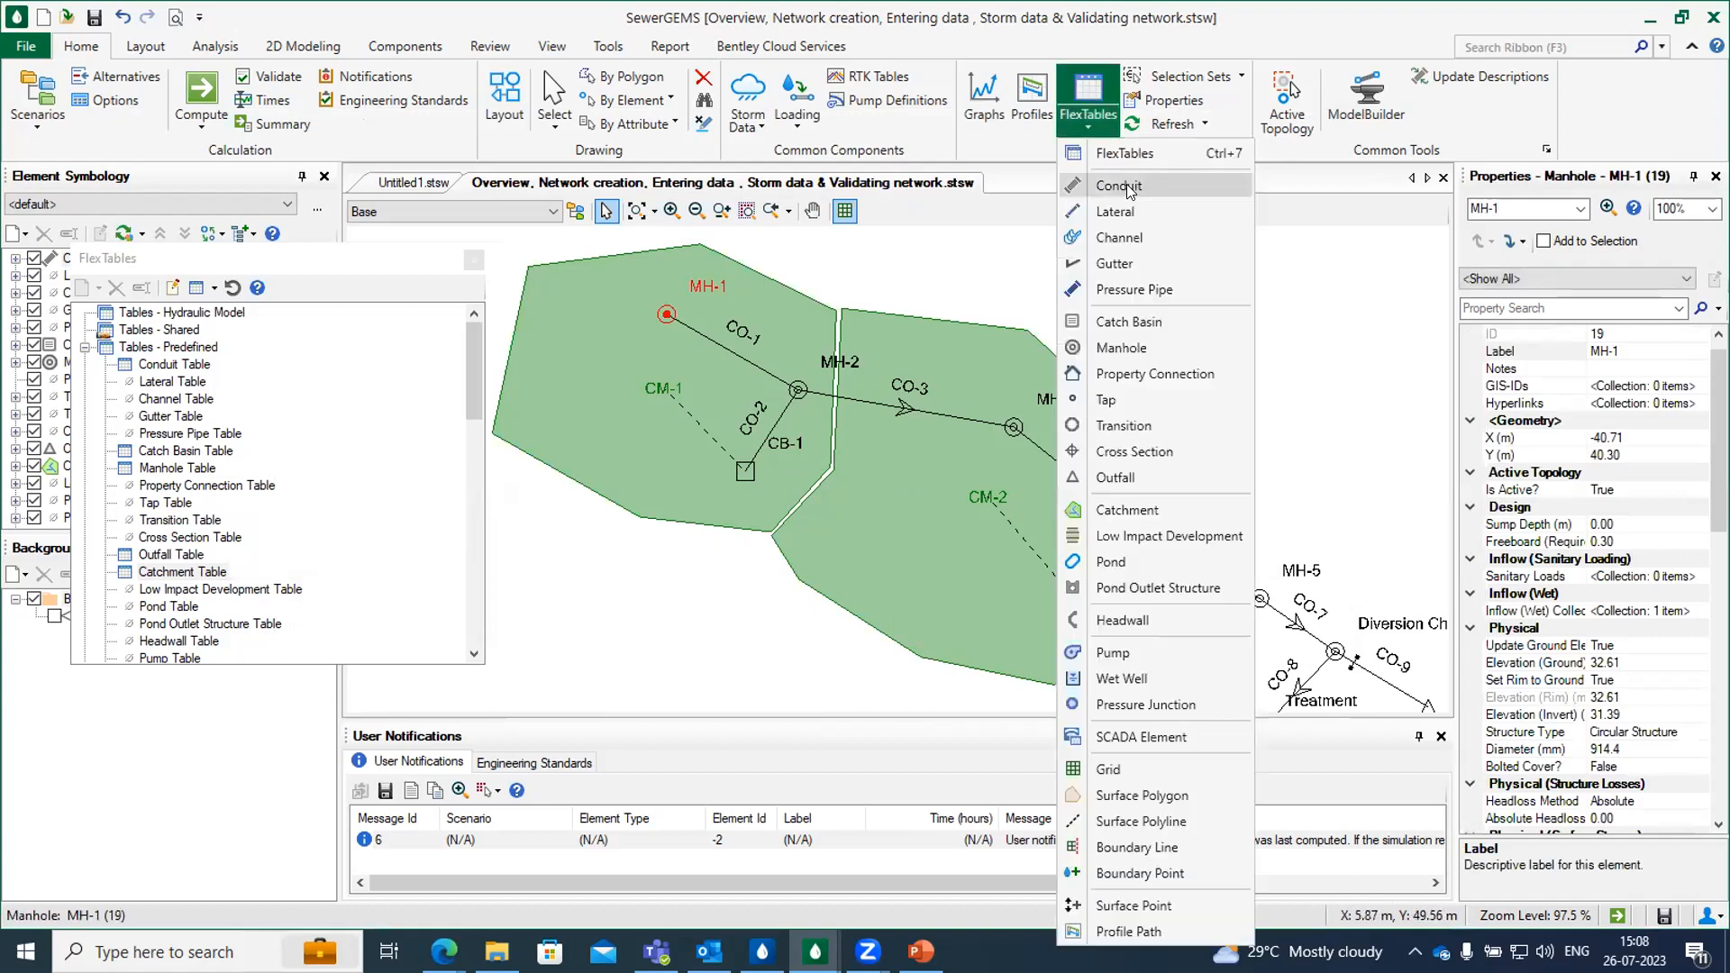
click(1121, 185)
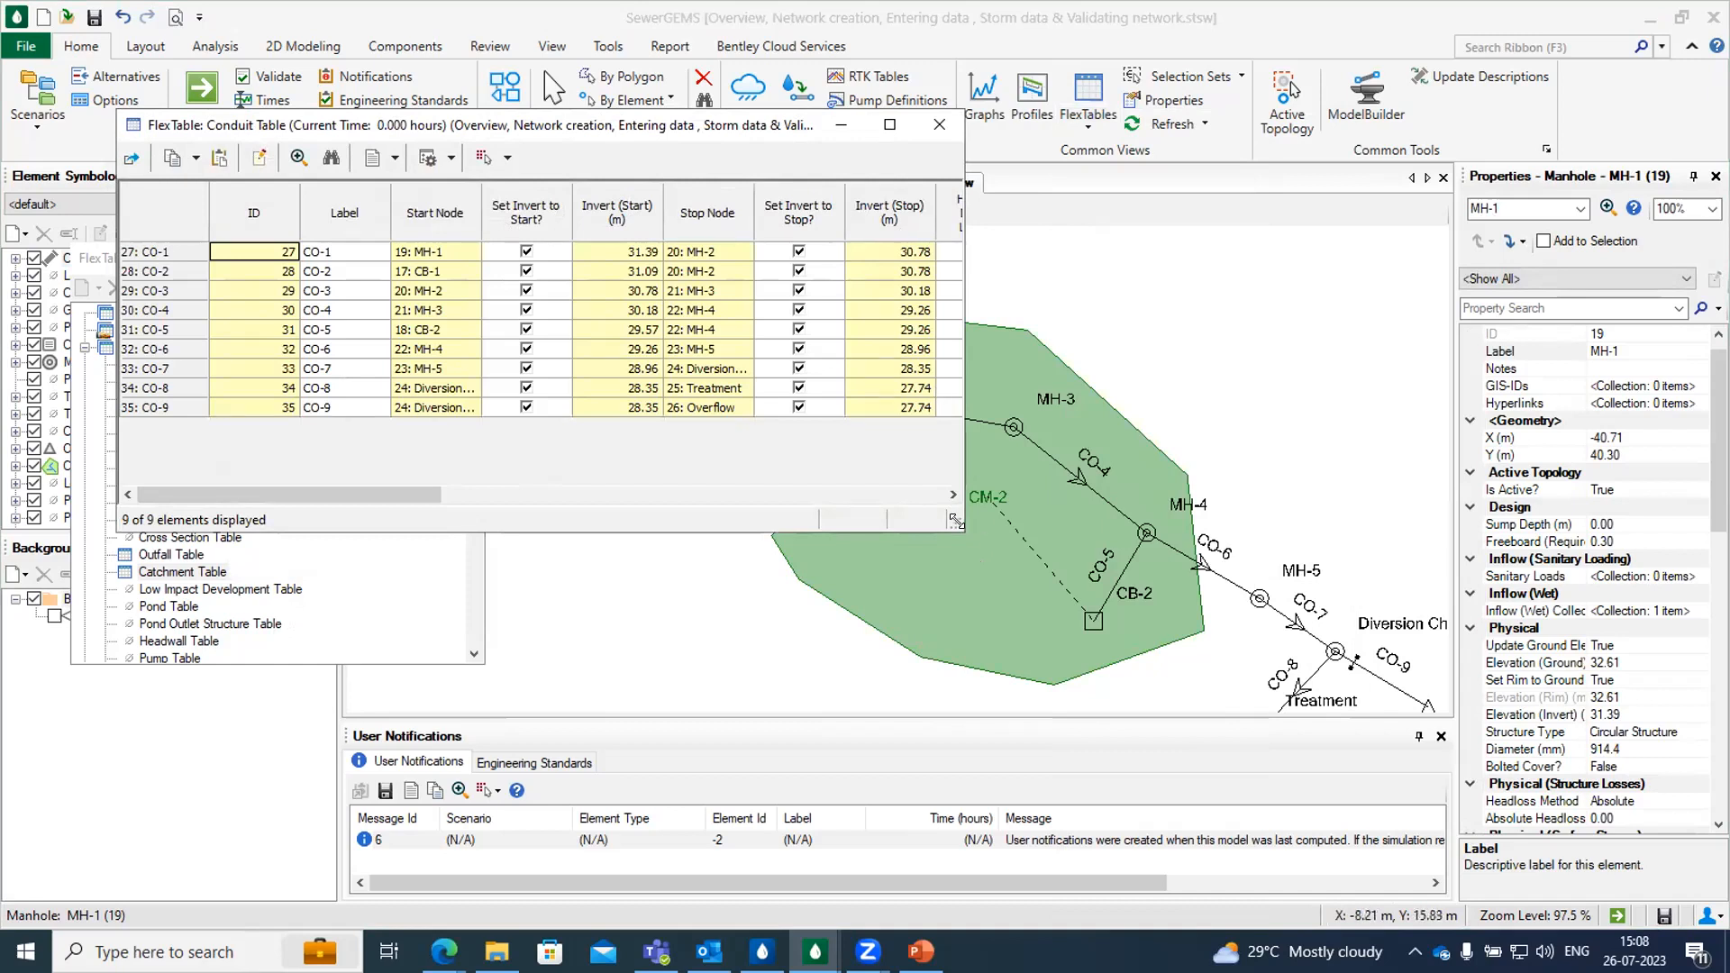
drag(956, 521, 1388, 623)
drag(647, 591, 742, 593)
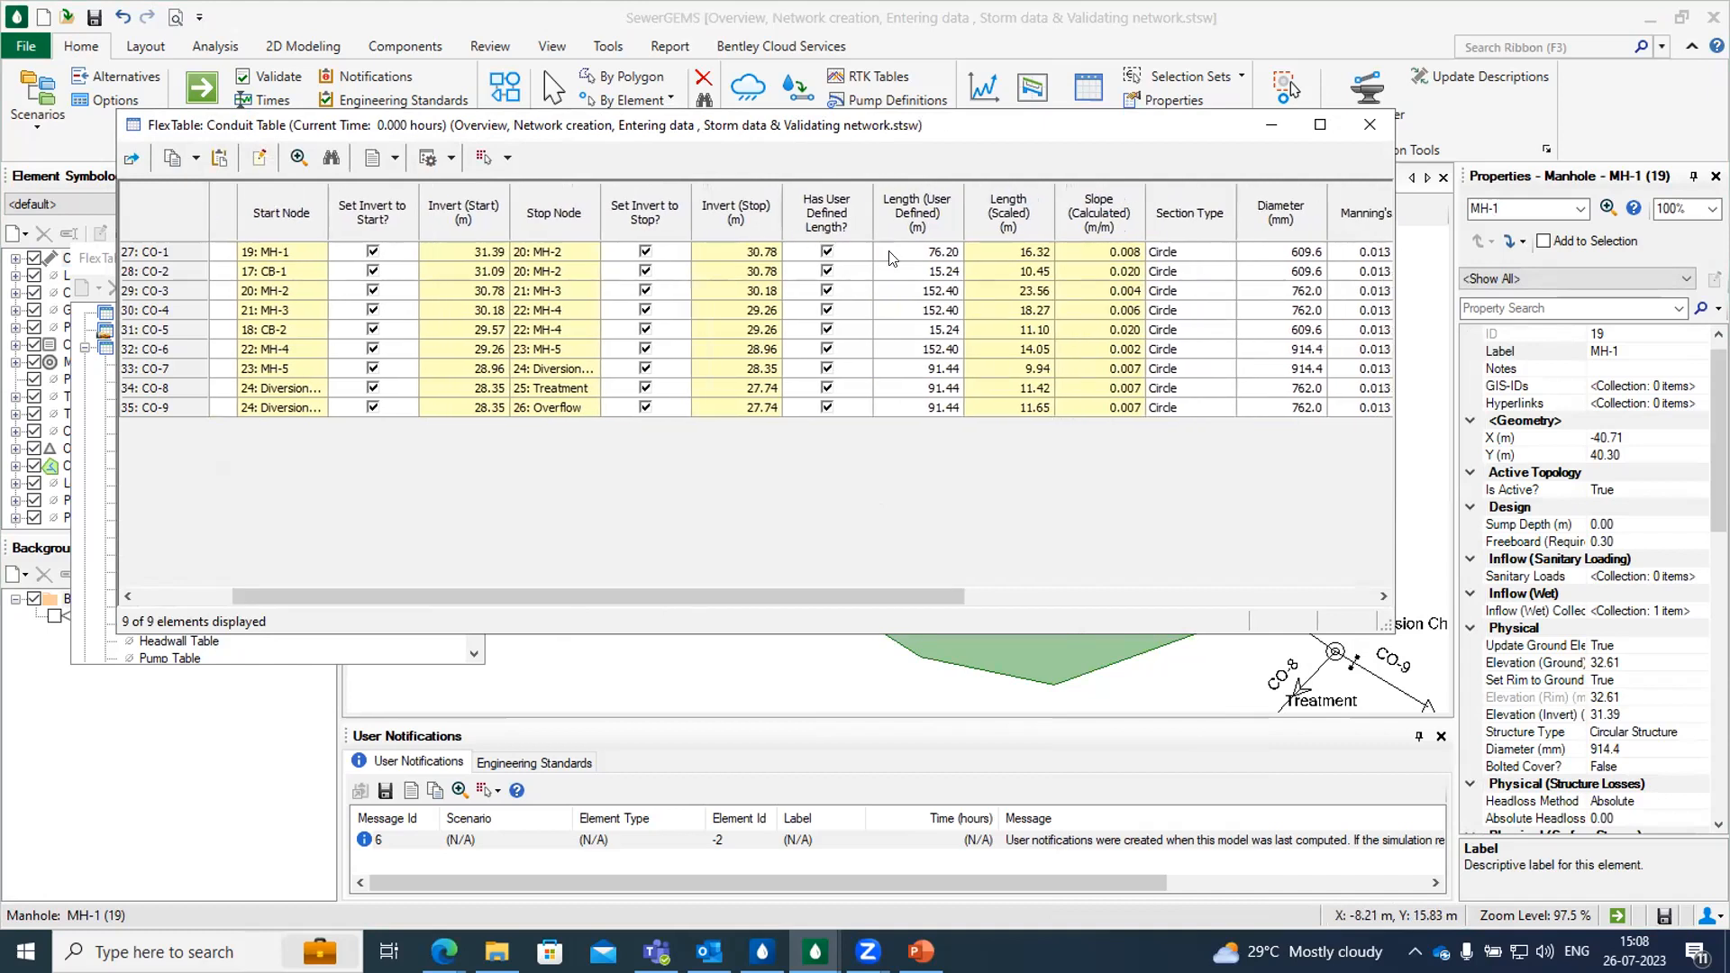
drag(945, 597, 1092, 611)
Step: Check the available section types for conduit CO-1 and choose Circle
click(942, 252)
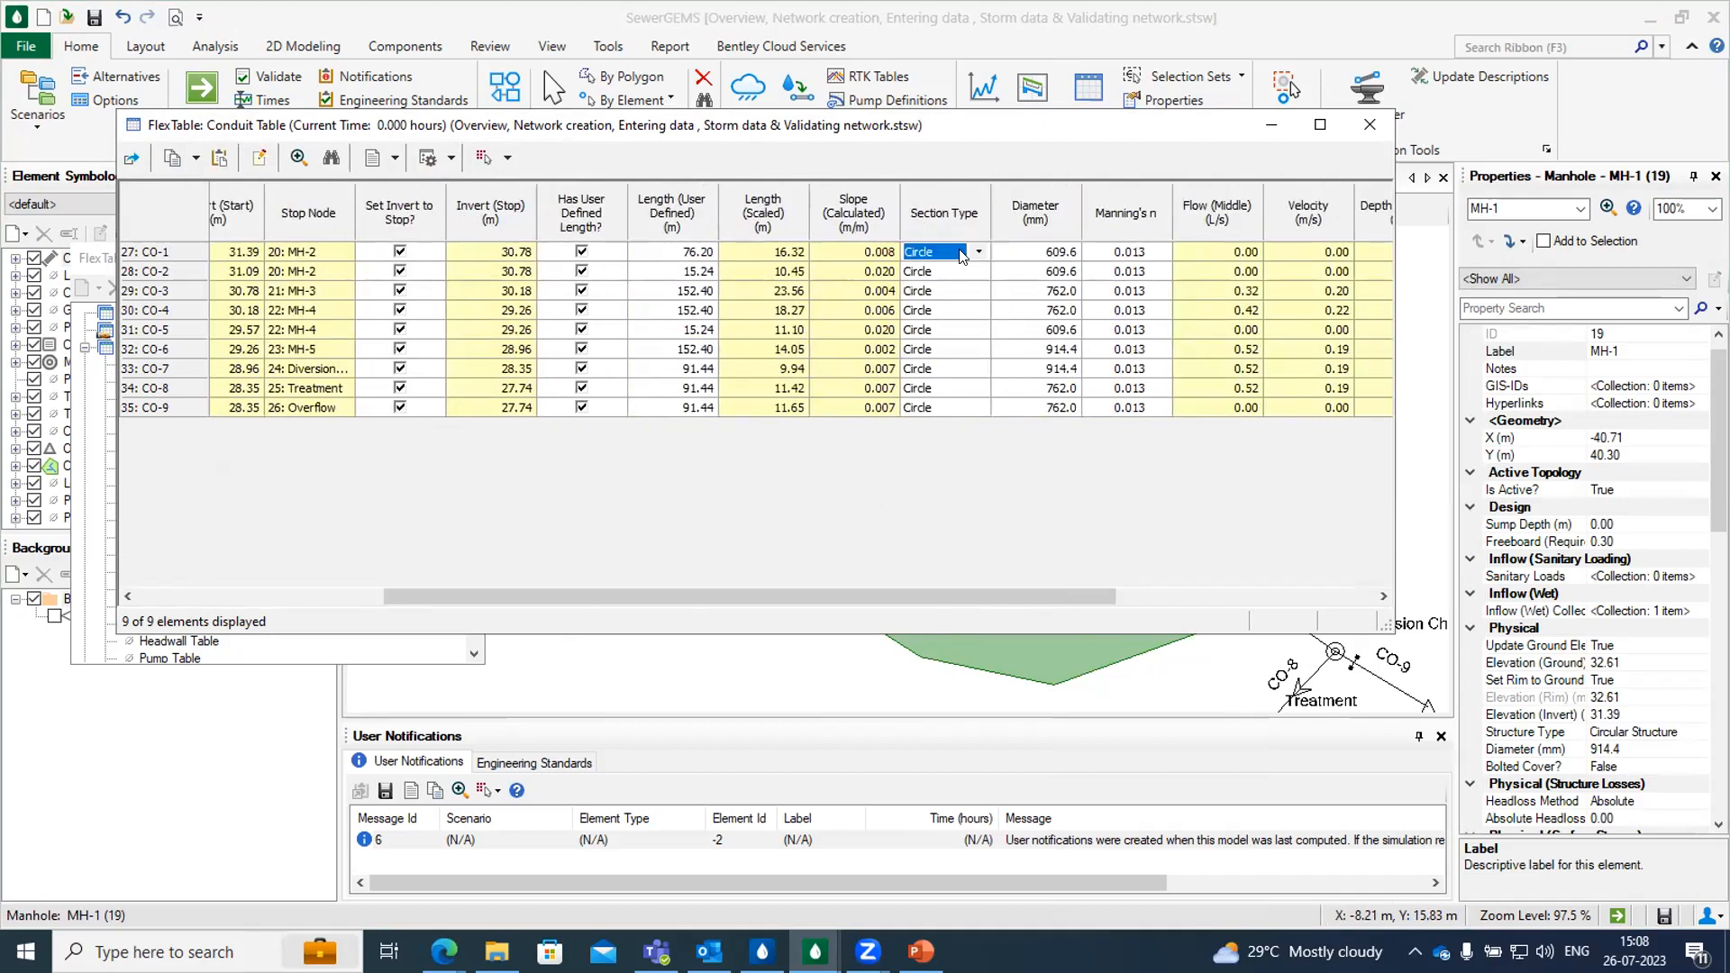
click(978, 253)
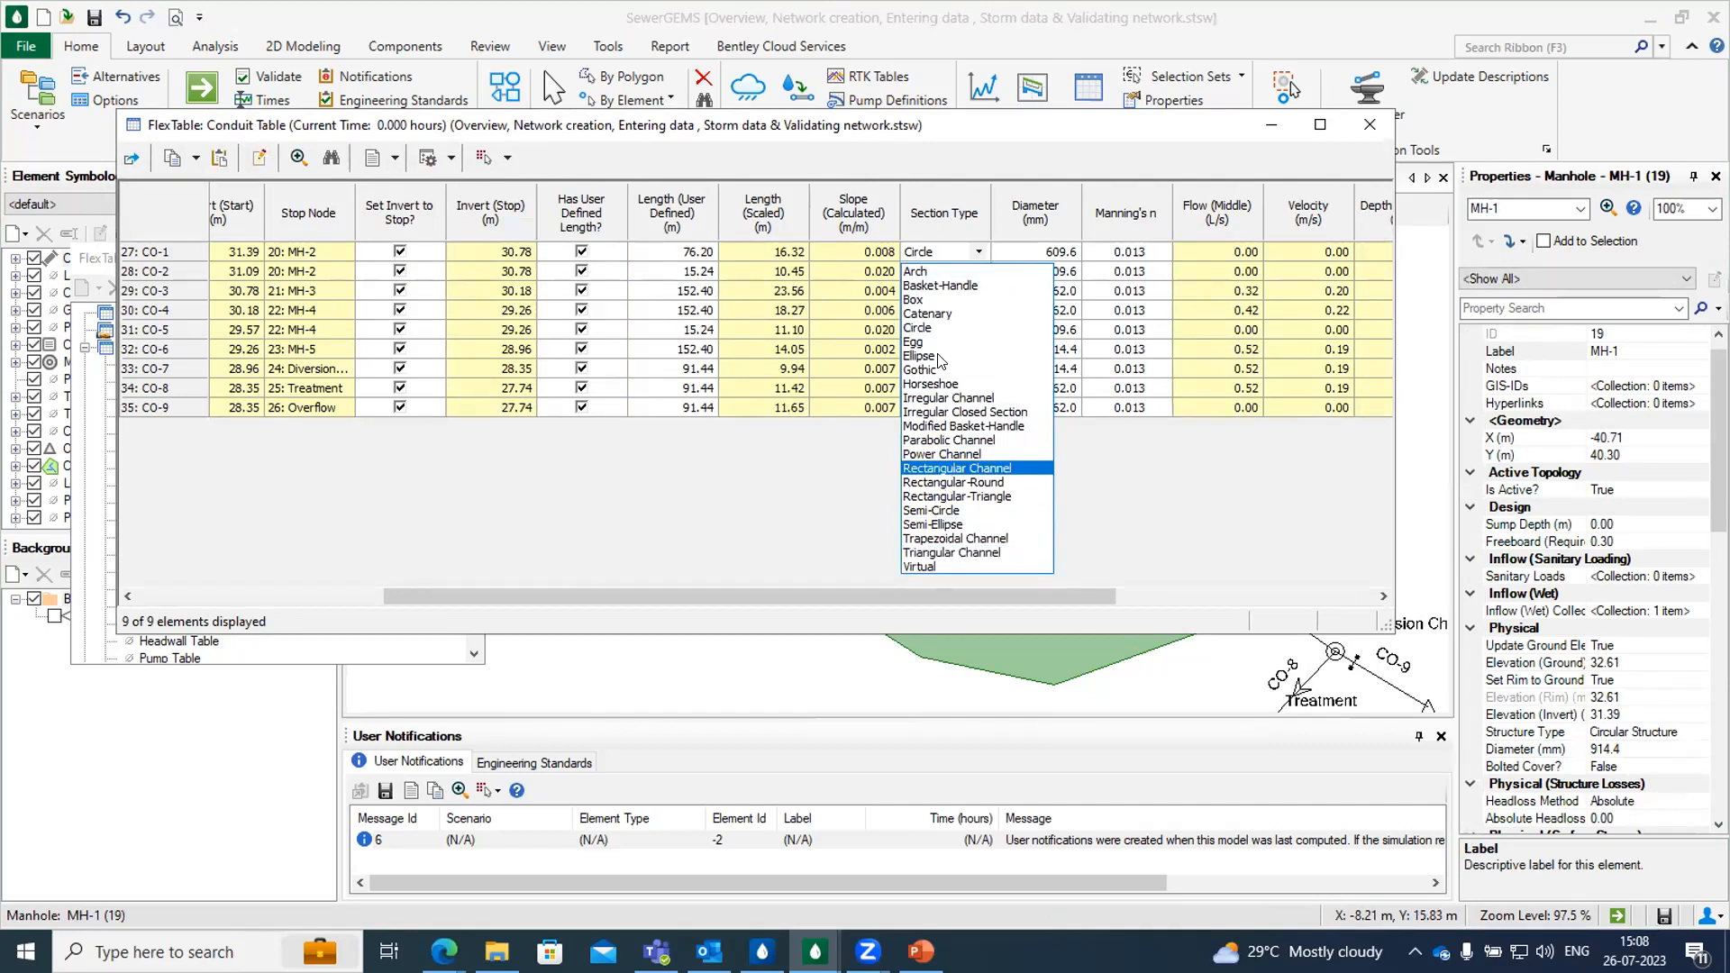
click(938, 328)
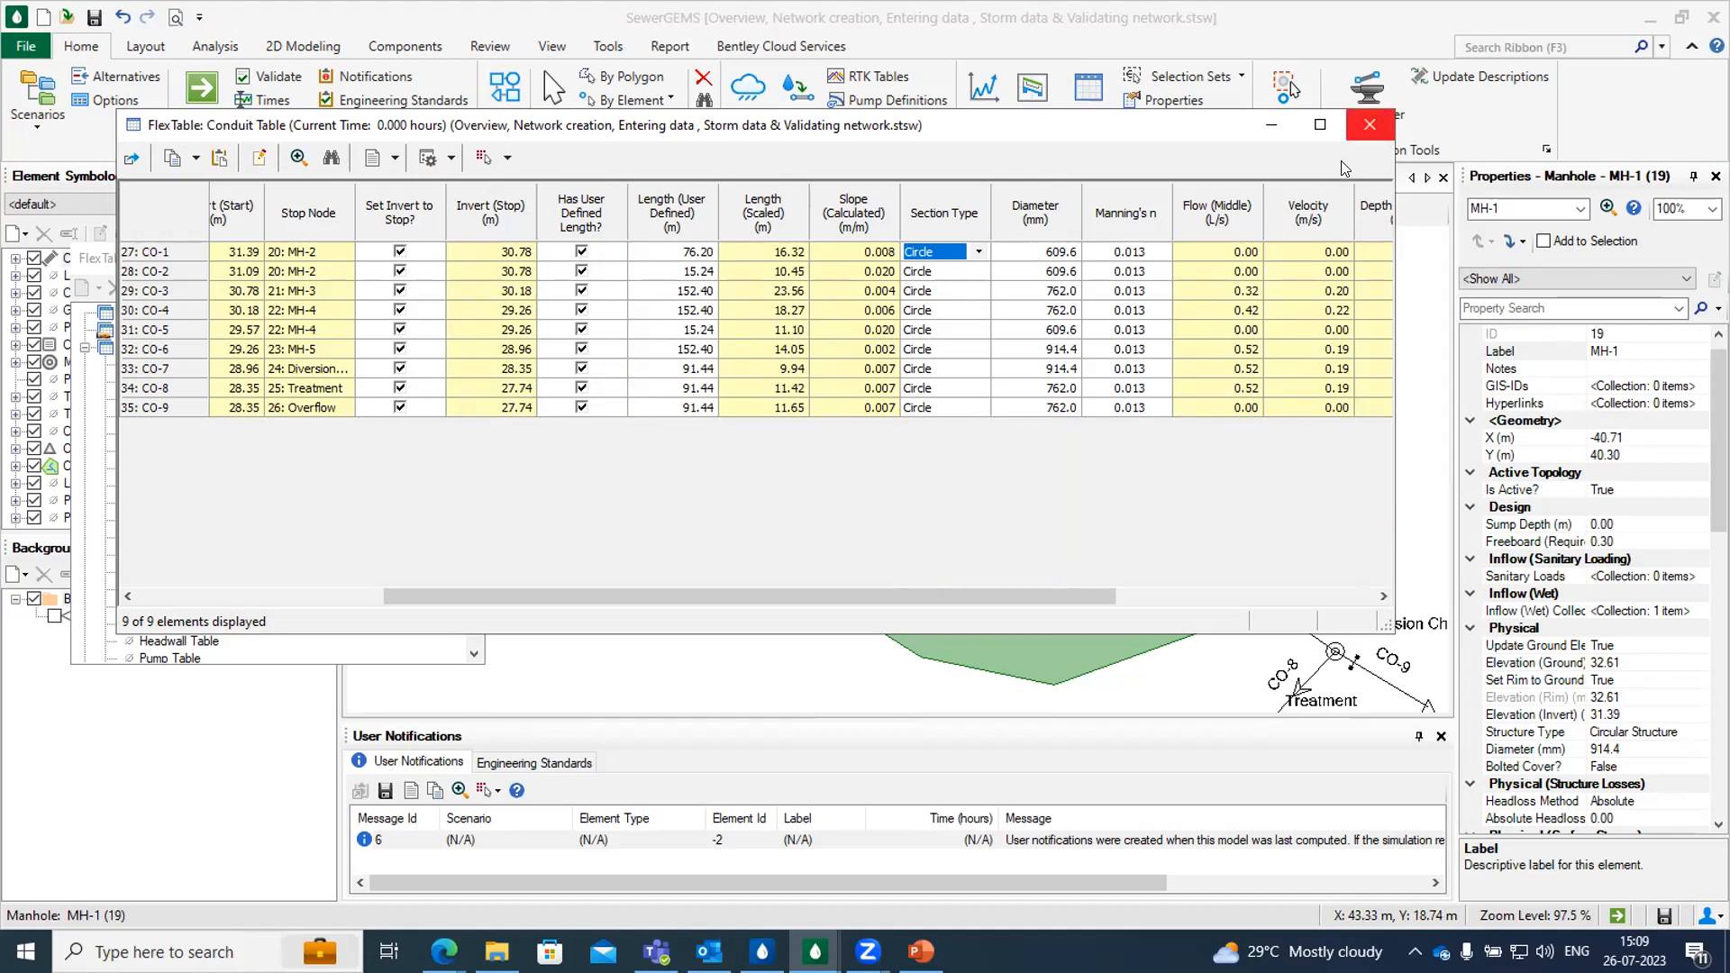
Step: Close the Conduit FlexTable and the FlexTables manager to return to the network drawing
click(1370, 125)
mouse_move(1264, 542)
mouse_down()
mouse_move(1242, 475)
mouse_move(1262, 522)
mouse_up()
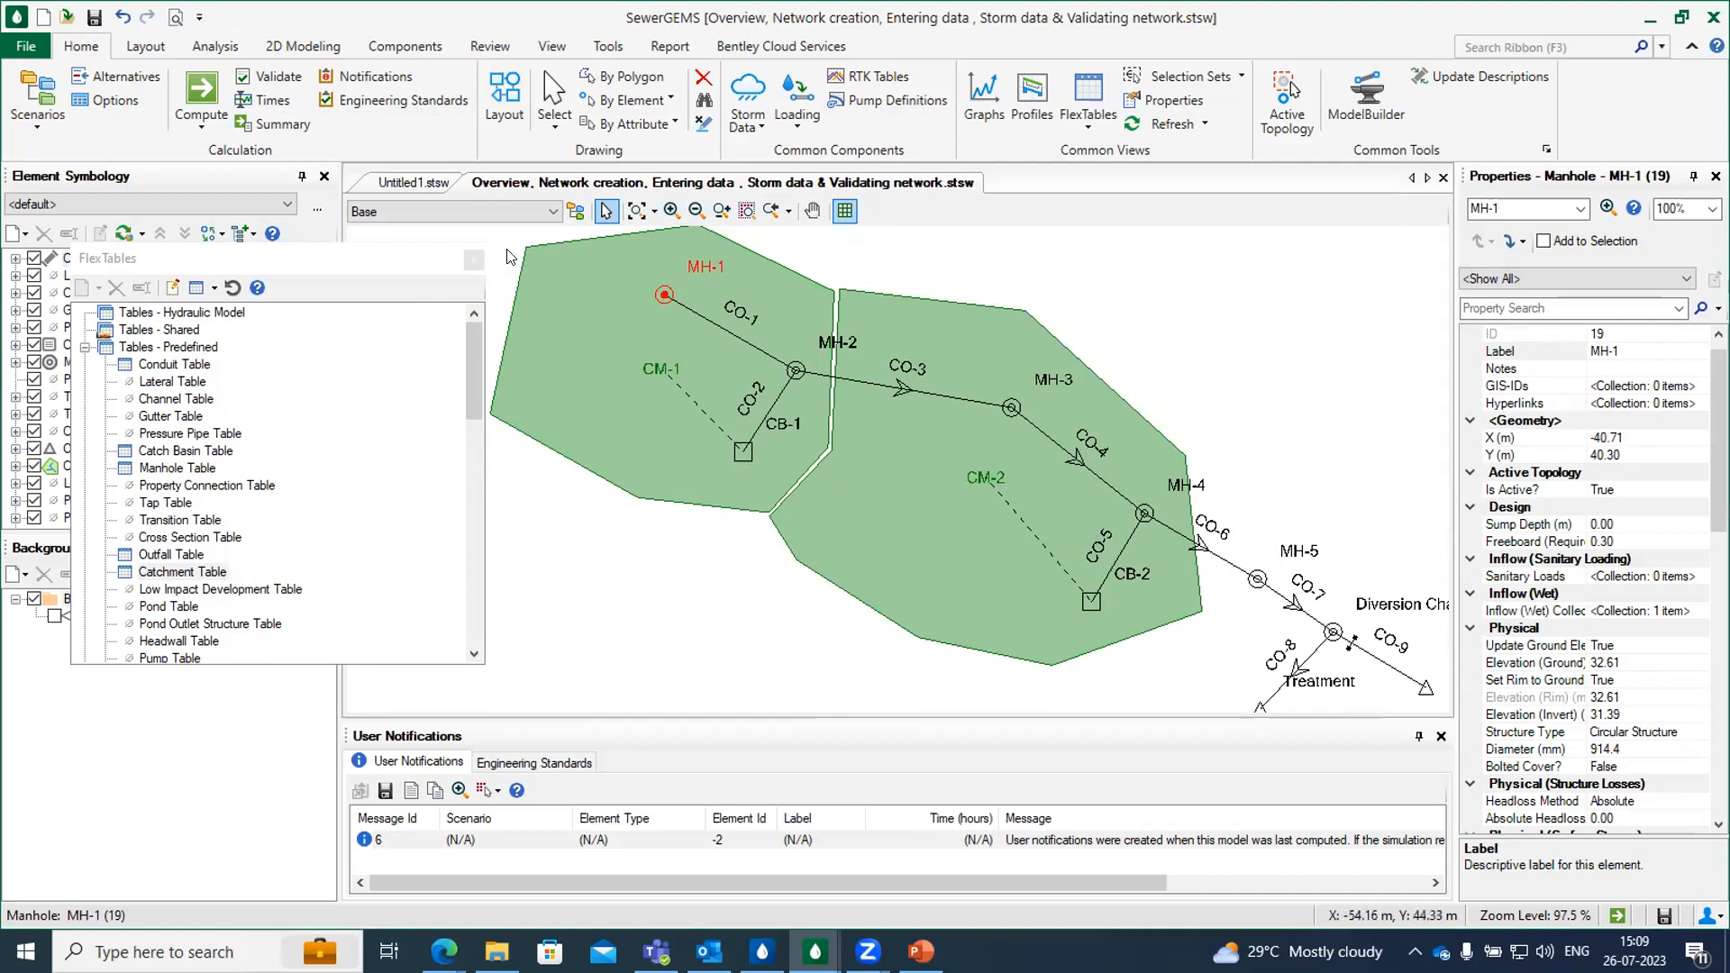
click(474, 259)
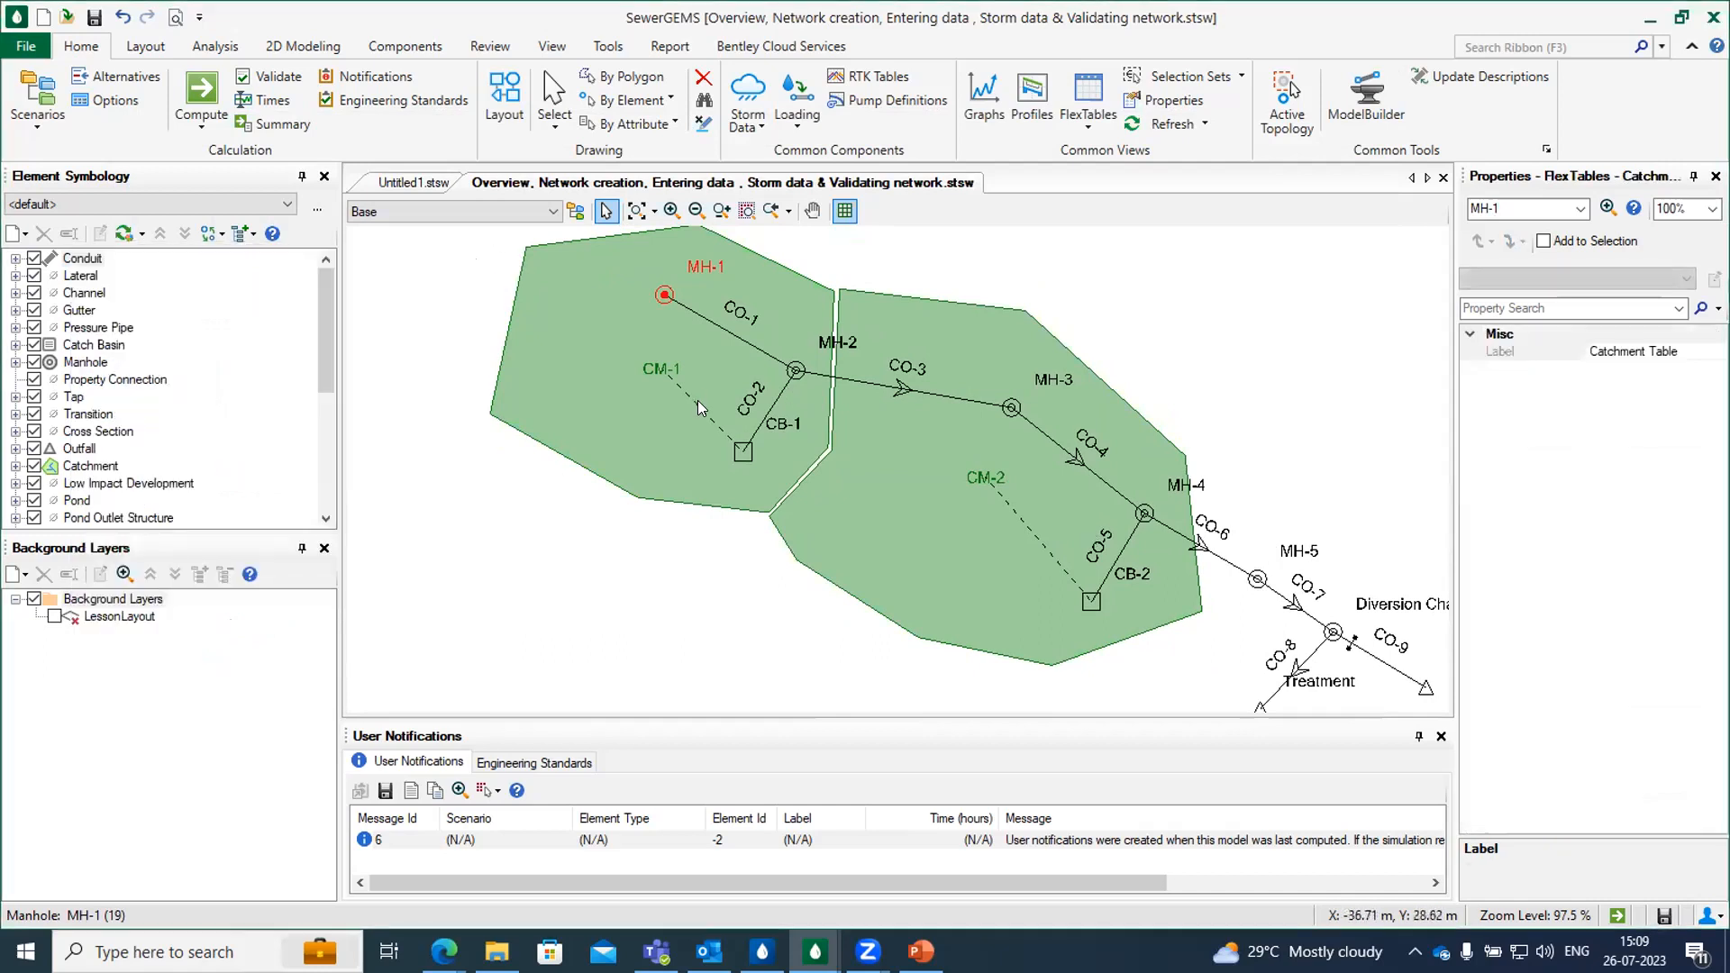